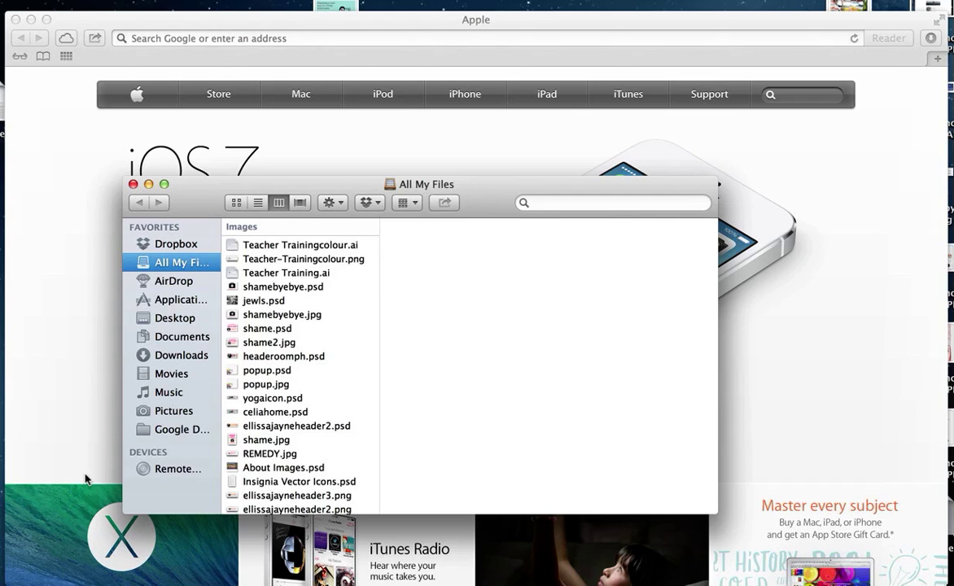
# Step: Close the Finder 'All My Files' window to reveal Safari's Apple homepage
pyautogui.click(132, 185)
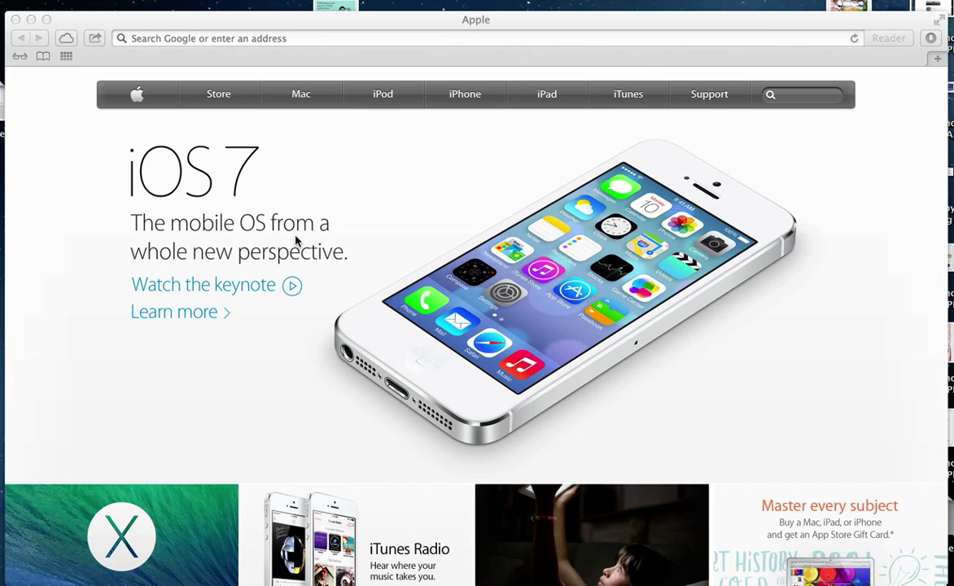
# Step: Go to pixlr.com in Safari's address bar
pyautogui.click(397, 37)
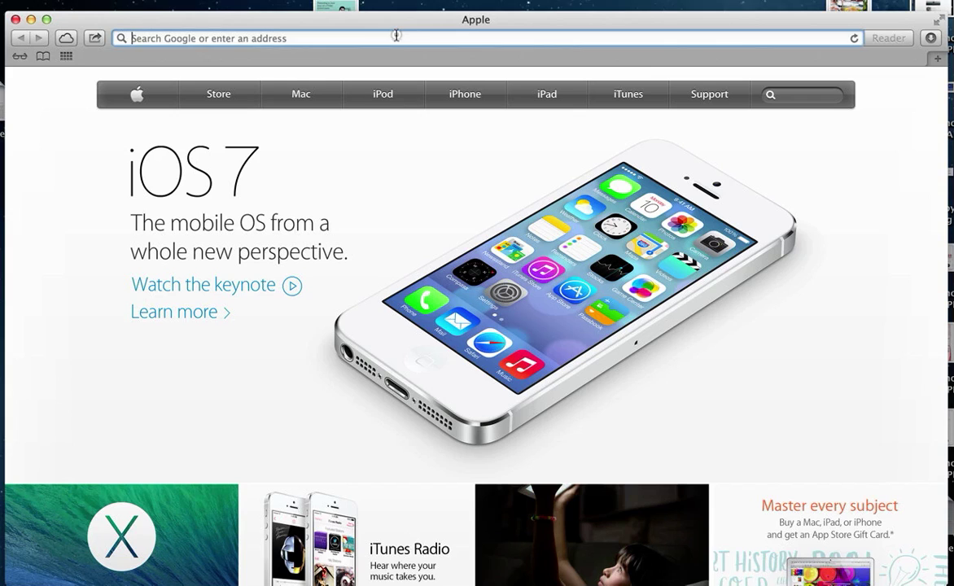
pyautogui.write('pixlr.com')
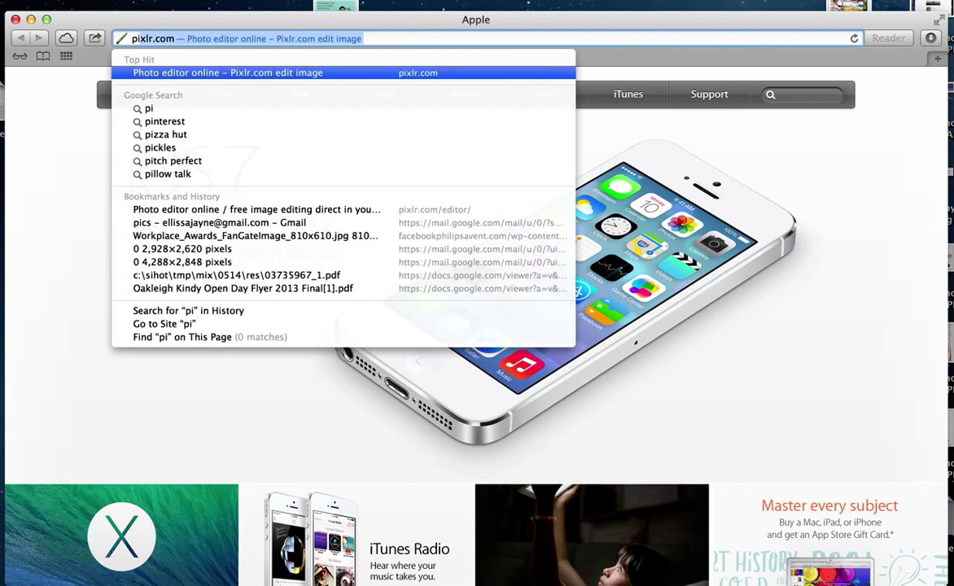
pyautogui.press('Return')
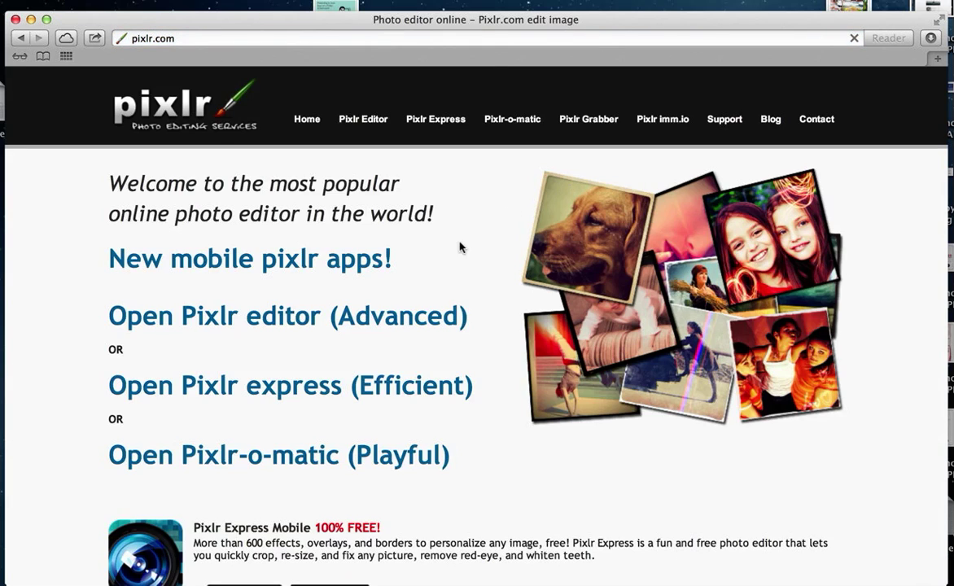
# Step: Launch the advanced Pixlr Editor from the Pixlr site
pyautogui.tripleClick(368, 259)
pyautogui.moveTo(405, 283); pyautogui.dragTo(456, 315)
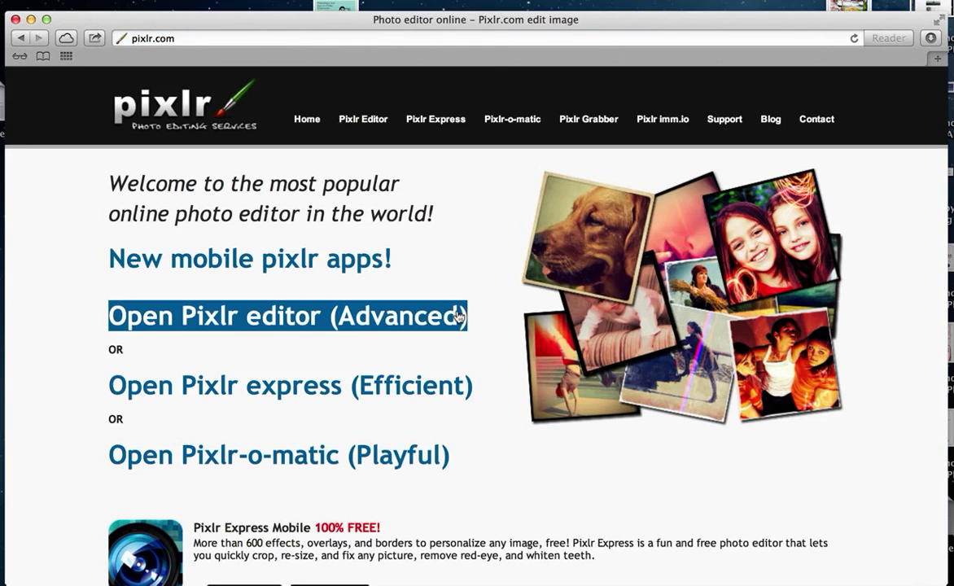
pyautogui.click(381, 143)
pyautogui.tripleClick(263, 326)
pyautogui.click(293, 346)
pyautogui.tripleClick(255, 376)
pyautogui.tripleClick(280, 313)
pyautogui.click(280, 314)
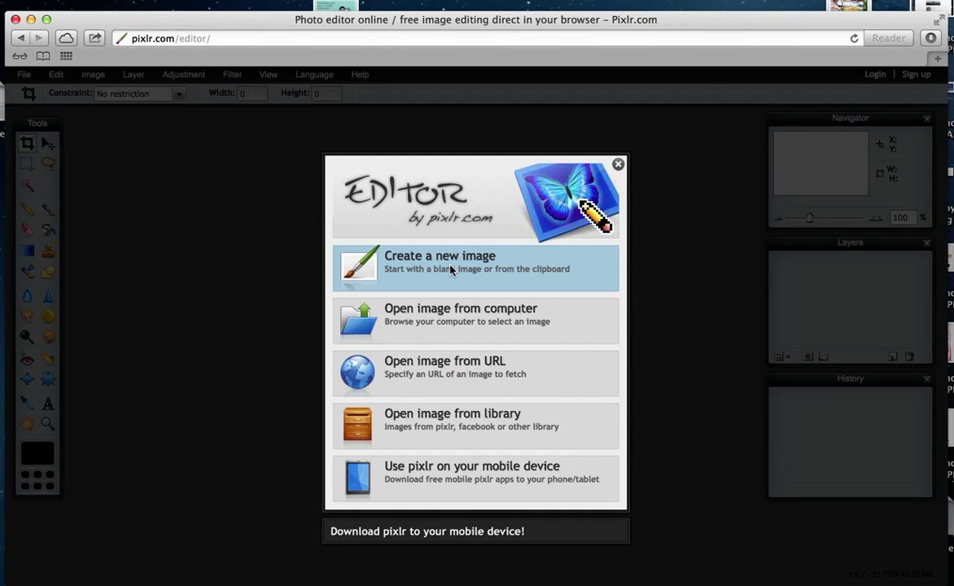
# Step: Start a new 600 × 600 image named 'Facebook Template'
pyautogui.click(451, 269)
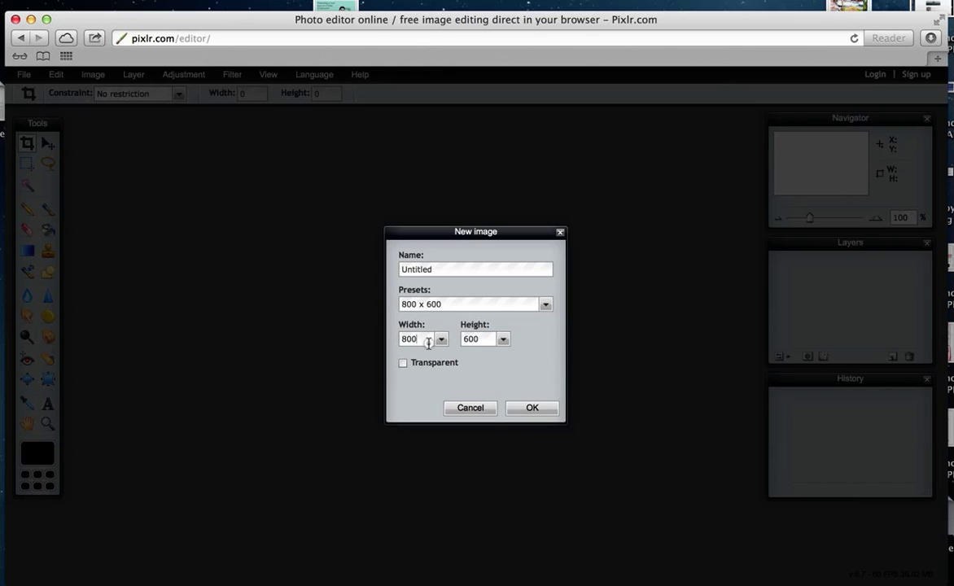
pyautogui.moveTo(428, 341); pyautogui.dragTo(374, 346)
pyautogui.write('600')
pyautogui.doubleClick(440, 269)
pyautogui.write('Facebook Template')
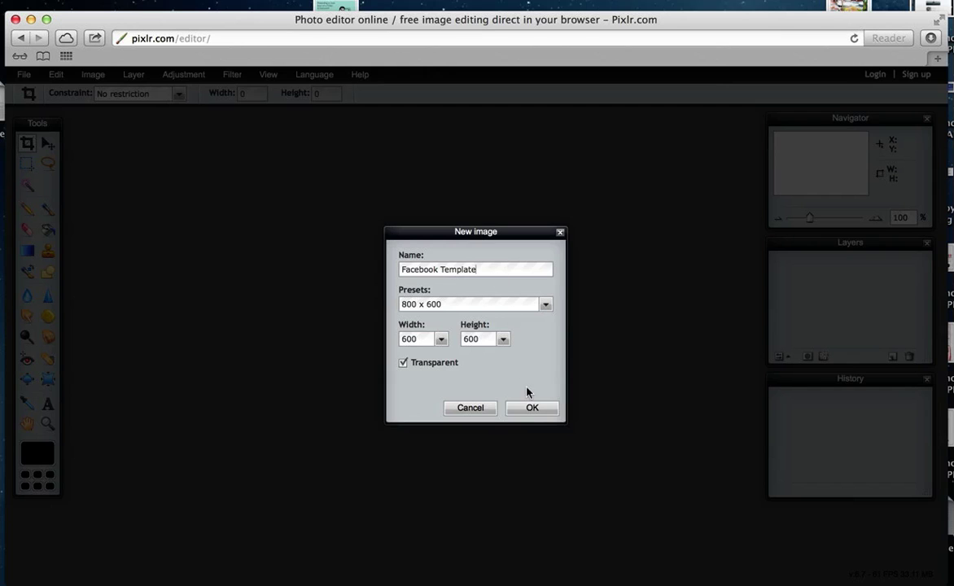
# Step: Create the canvas and type 'Oomph Media' near its bottom
pyautogui.click(531, 410)
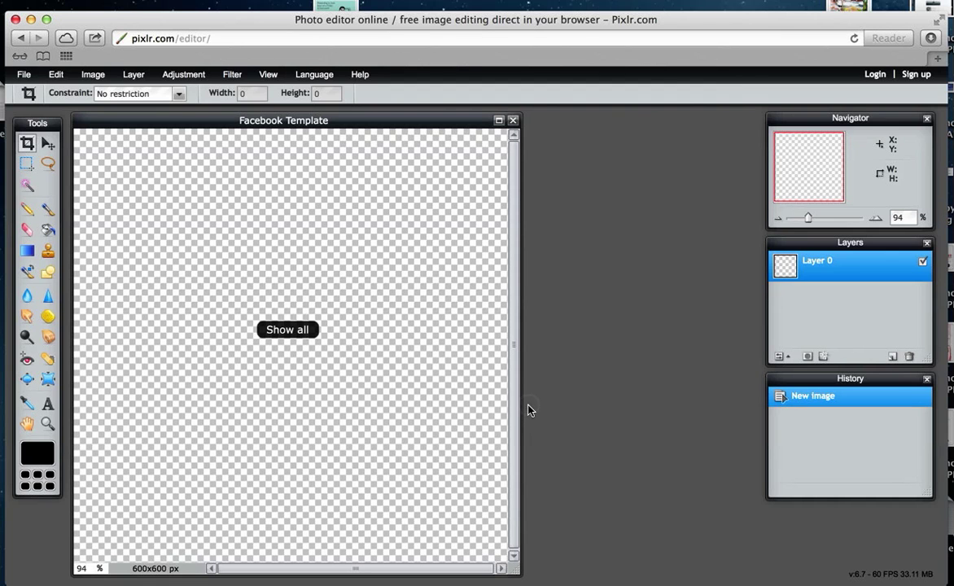
pyautogui.moveTo(222, 120); pyautogui.dragTo(321, 118)
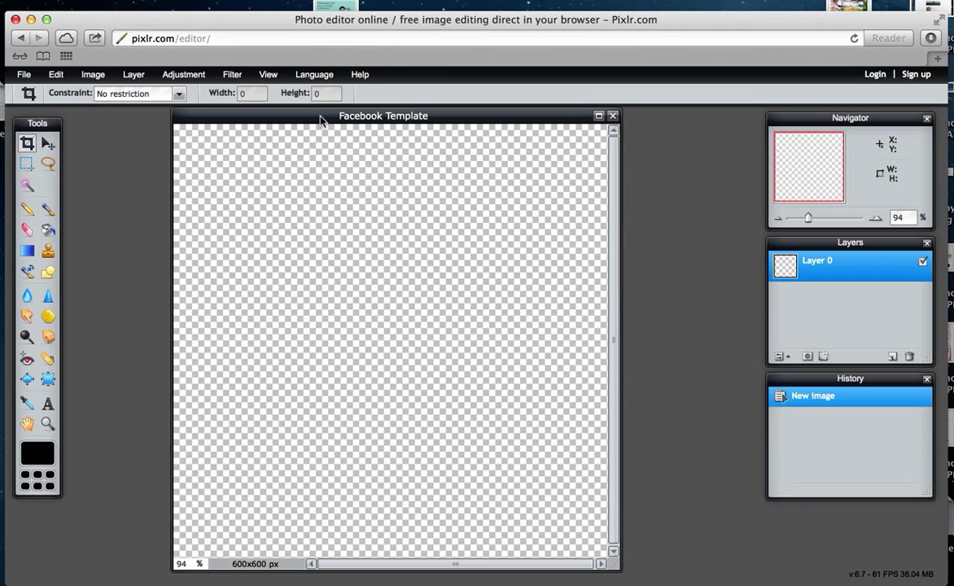
pyautogui.click(47, 403)
pyautogui.click(277, 481)
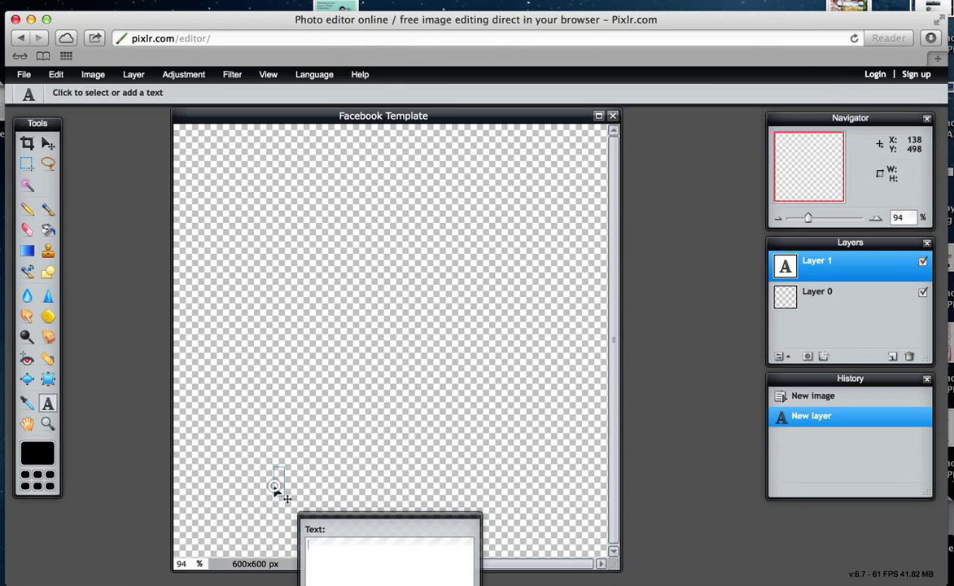
pyautogui.write('Oomph ')
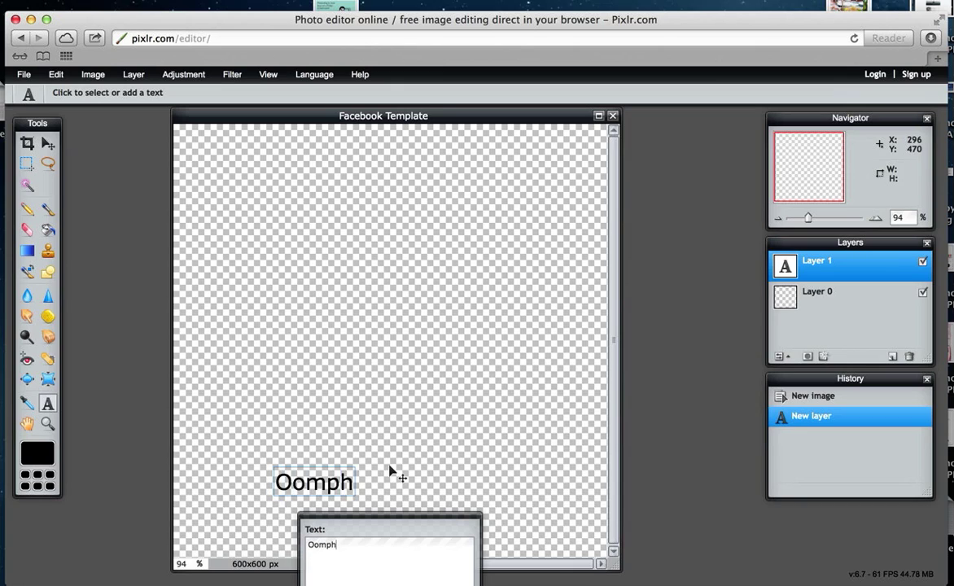
pyautogui.write('Media')
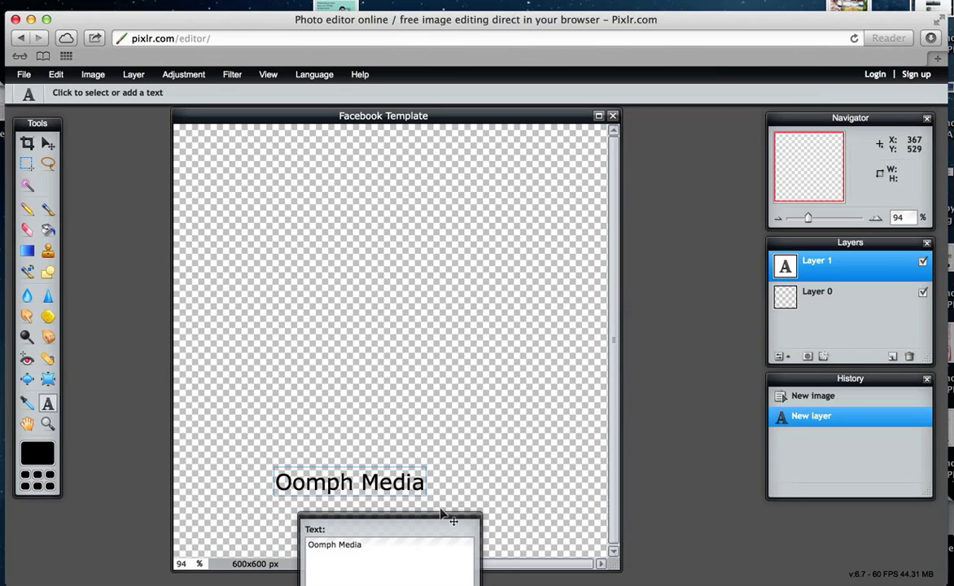
pyautogui.moveTo(440, 516); pyautogui.dragTo(578, 252)
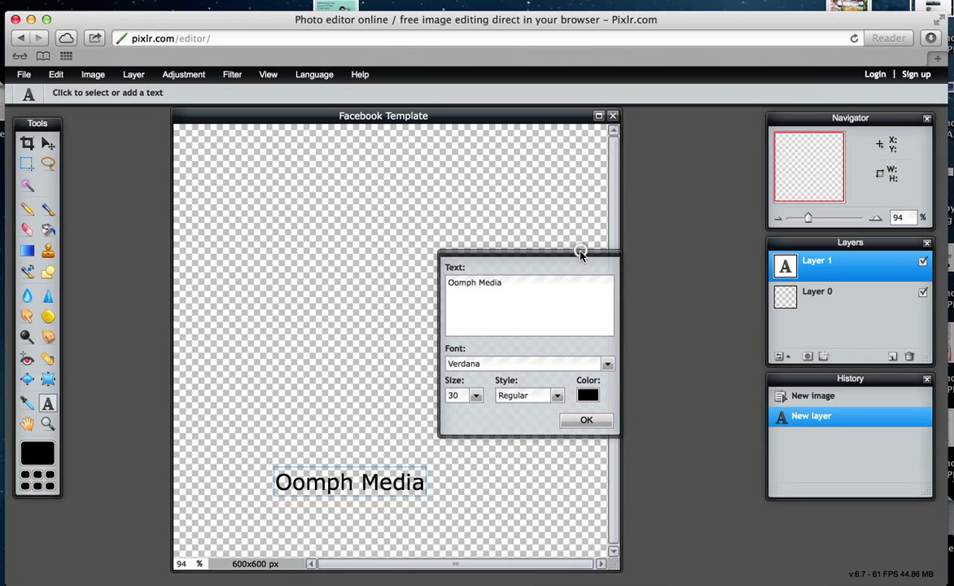
# Step: Browse the font list and try Open Sans Bold Italic for the text
pyautogui.click(518, 368)
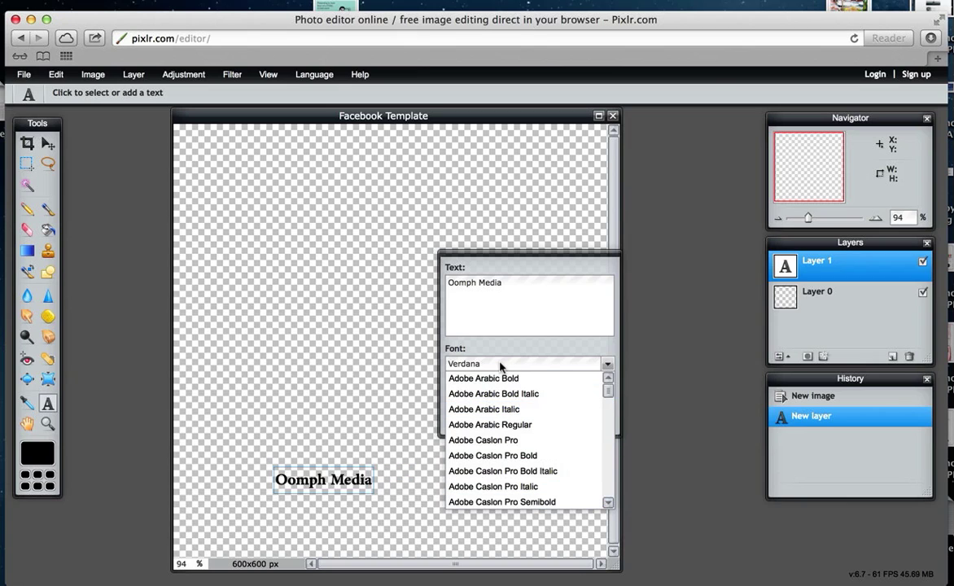
pyautogui.moveTo(607, 394); pyautogui.dragTo(611, 505)
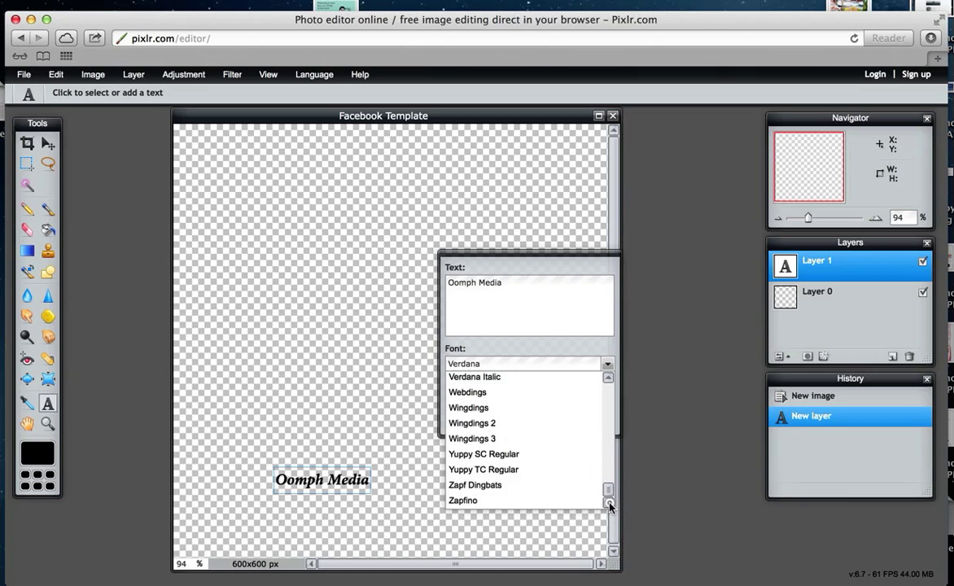
pyautogui.scroll(5, 609, 489)
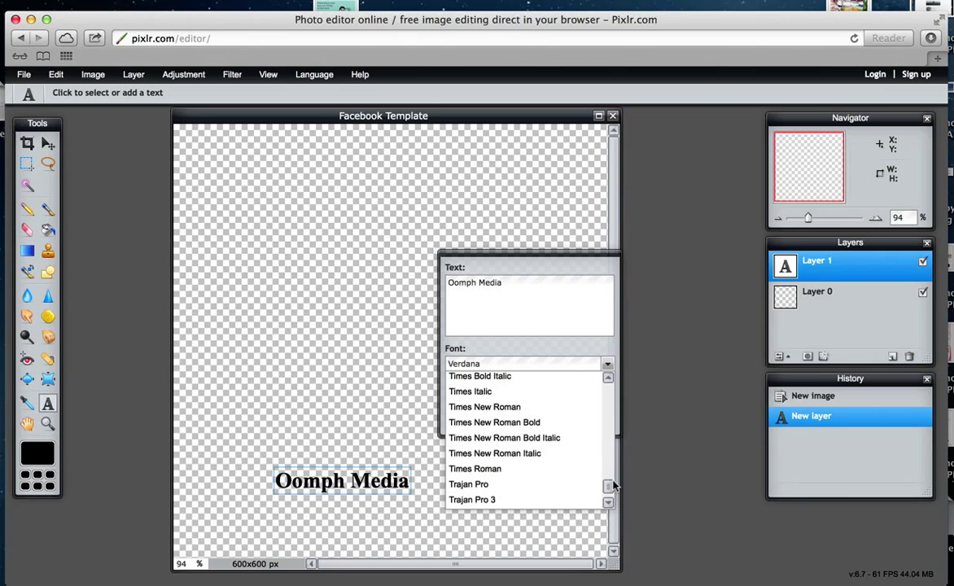
pyautogui.scroll(10, 609, 455)
pyautogui.moveTo(609, 455); pyautogui.dragTo(609, 462)
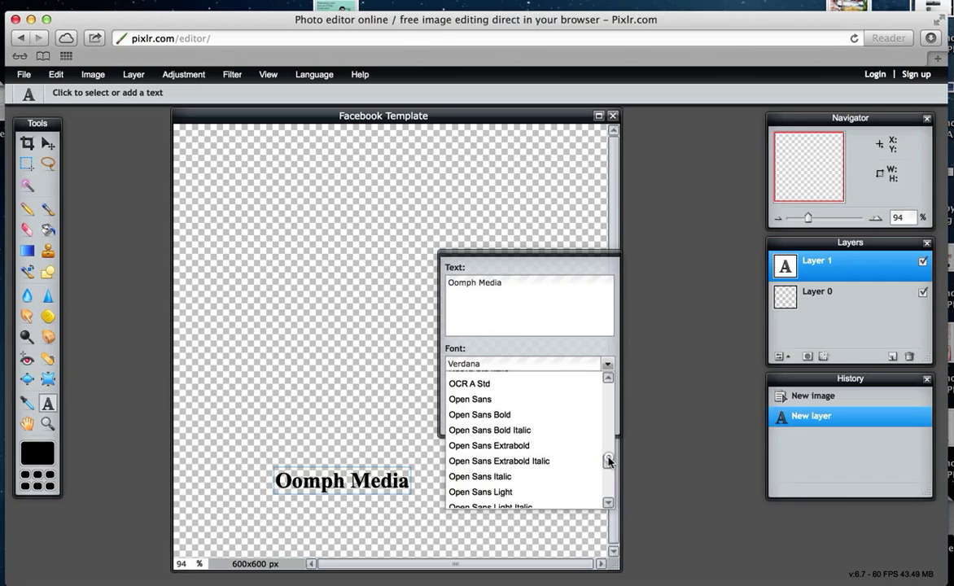
pyautogui.scroll(-10, 608, 501)
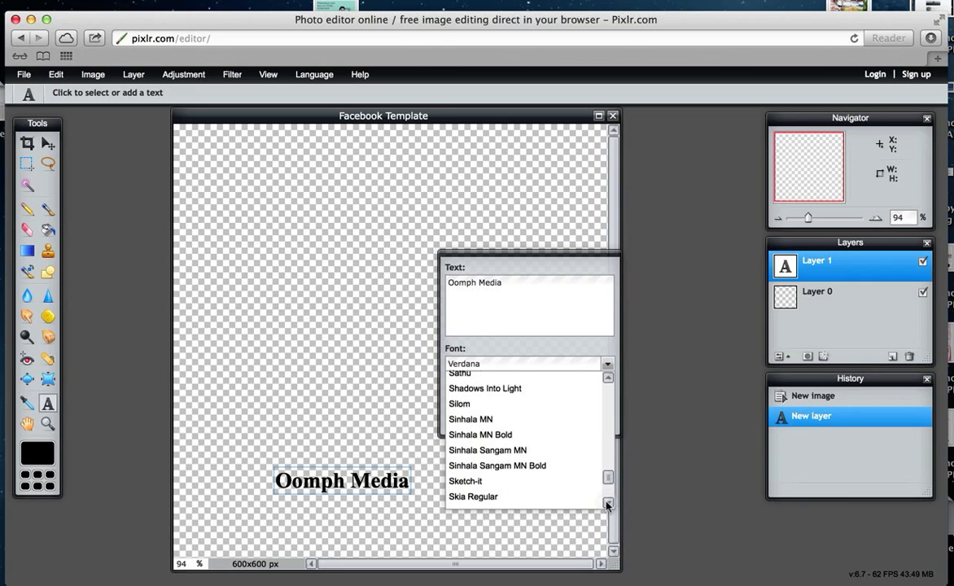
pyautogui.scroll(10, 606, 381)
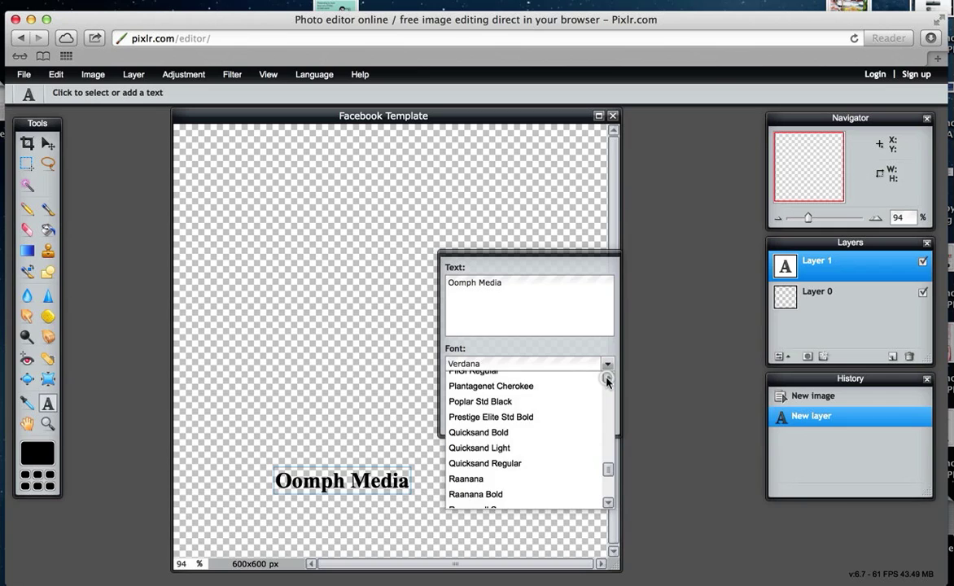
pyautogui.scroll(5, 606, 381)
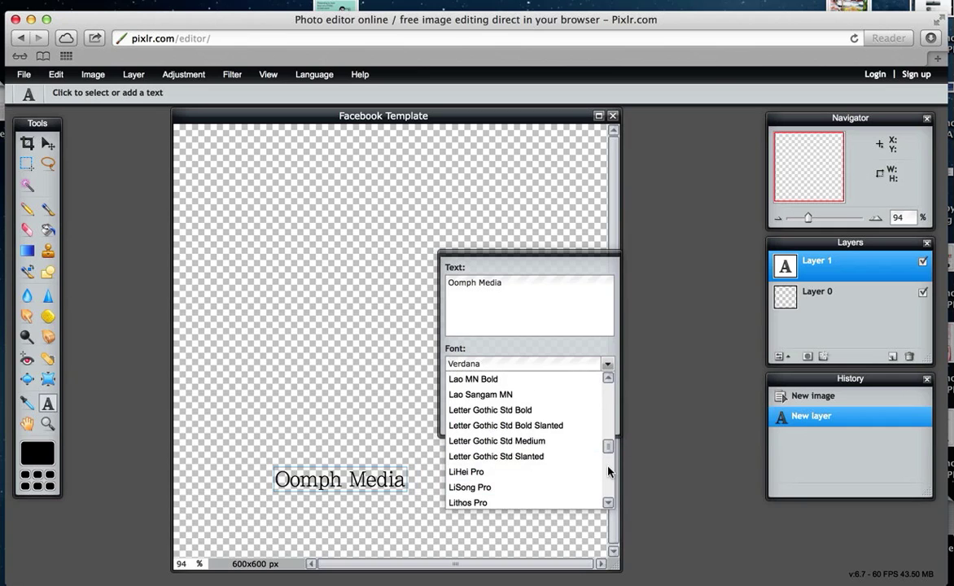
pyautogui.moveTo(606, 447); pyautogui.dragTo(605, 463)
pyautogui.scroll(-3, 606, 462)
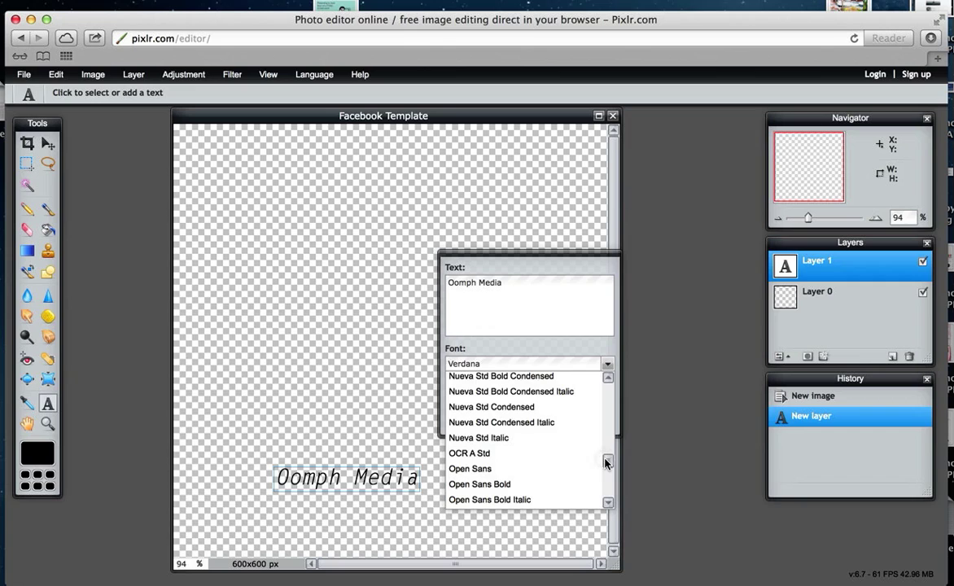
pyautogui.click(558, 500)
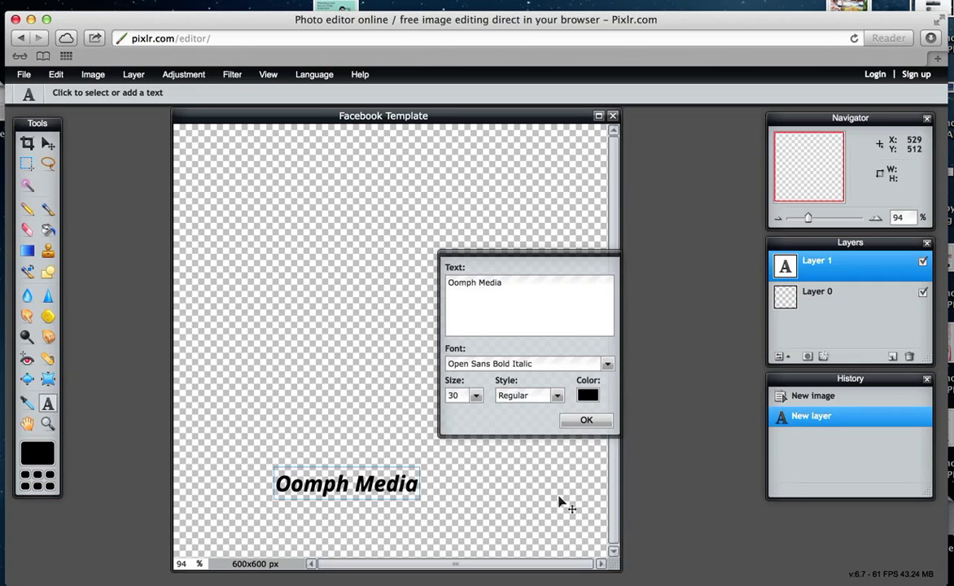
# Step: Change the Oomph Media font to Oswald Bold
pyautogui.click(608, 364)
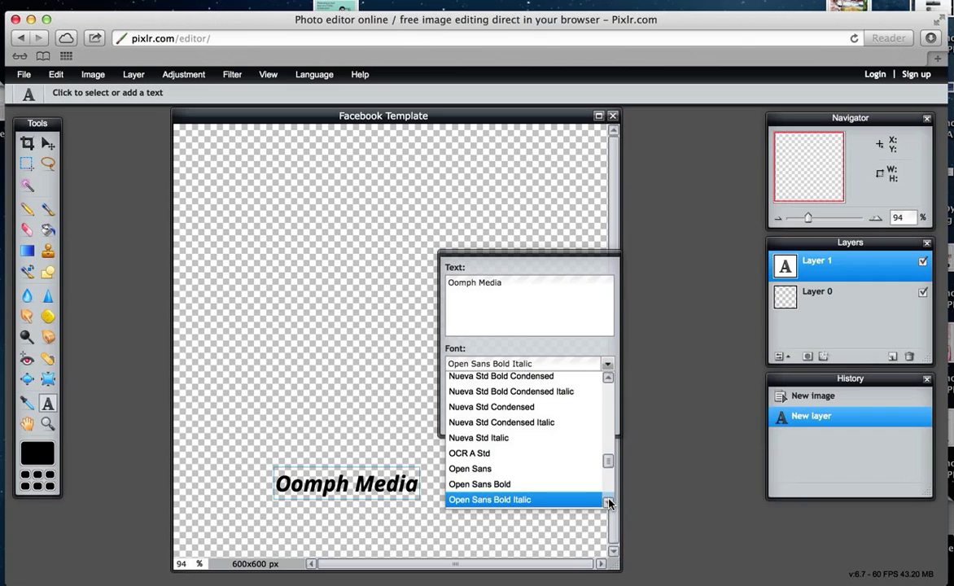
pyautogui.scroll(-3, 609, 501)
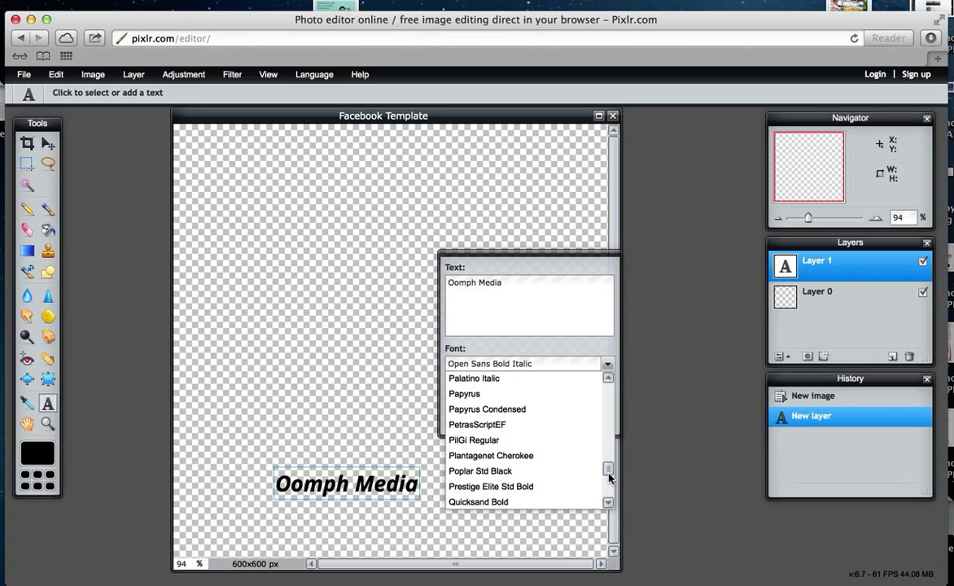
pyautogui.scroll(3, 611, 474)
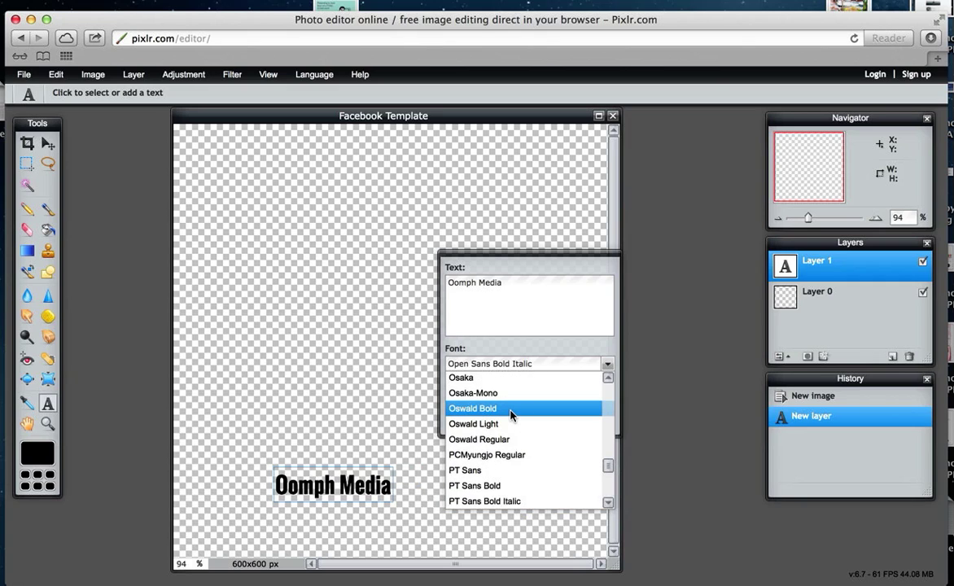
pyautogui.click(511, 415)
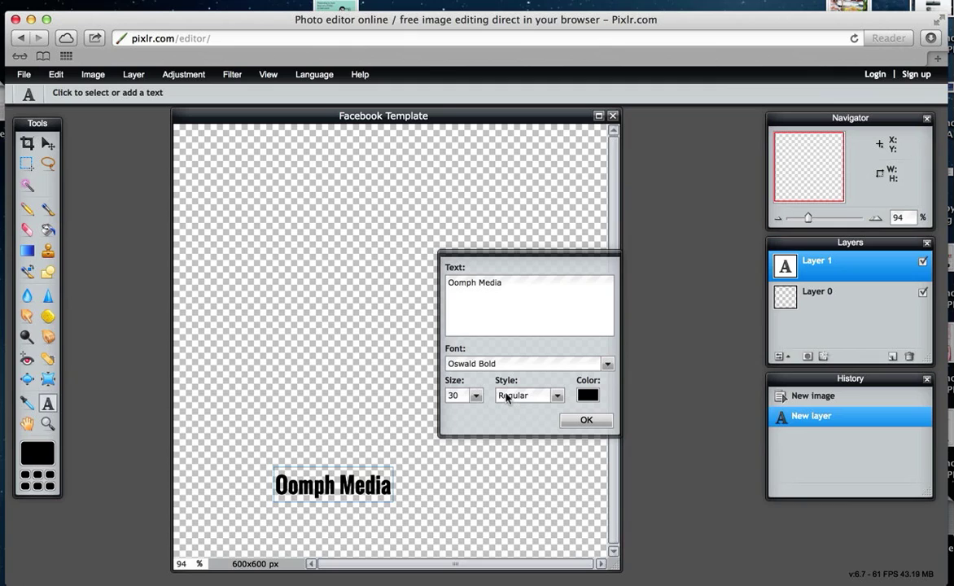
# Step: Set the Oomph Media text to size 78 and pink f0077b, then commit it
pyautogui.click(475, 397)
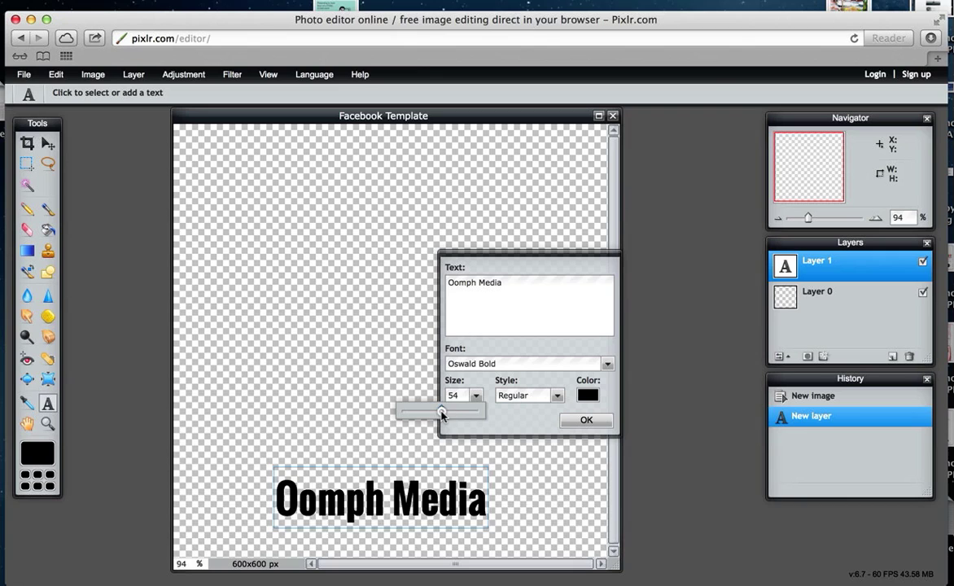
pyautogui.moveTo(432, 413); pyautogui.dragTo(446, 417)
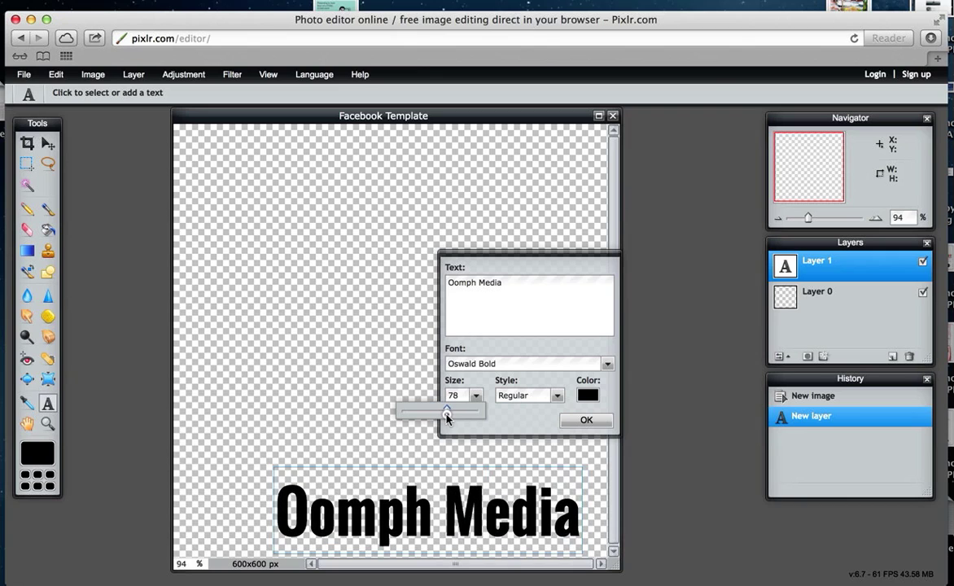
pyautogui.click(588, 396)
pyautogui.moveTo(328, 174); pyautogui.dragTo(317, 183)
pyautogui.click(432, 264)
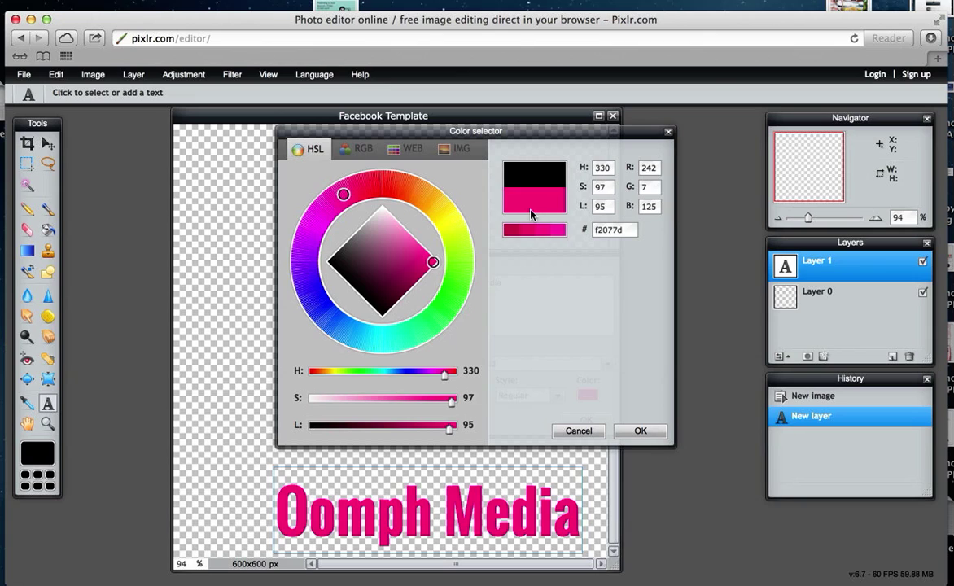
pyautogui.click(639, 434)
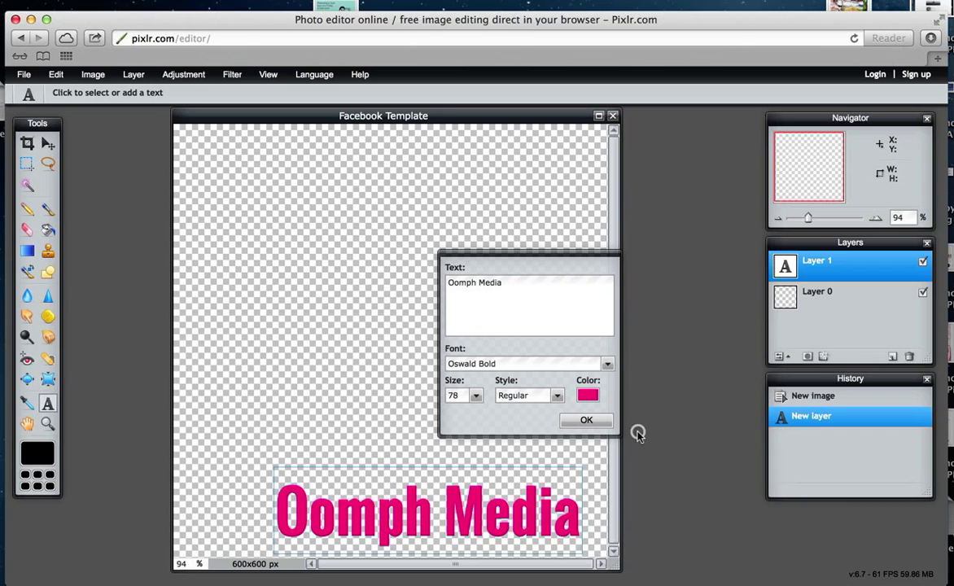
pyautogui.click(583, 421)
pyautogui.click(48, 143)
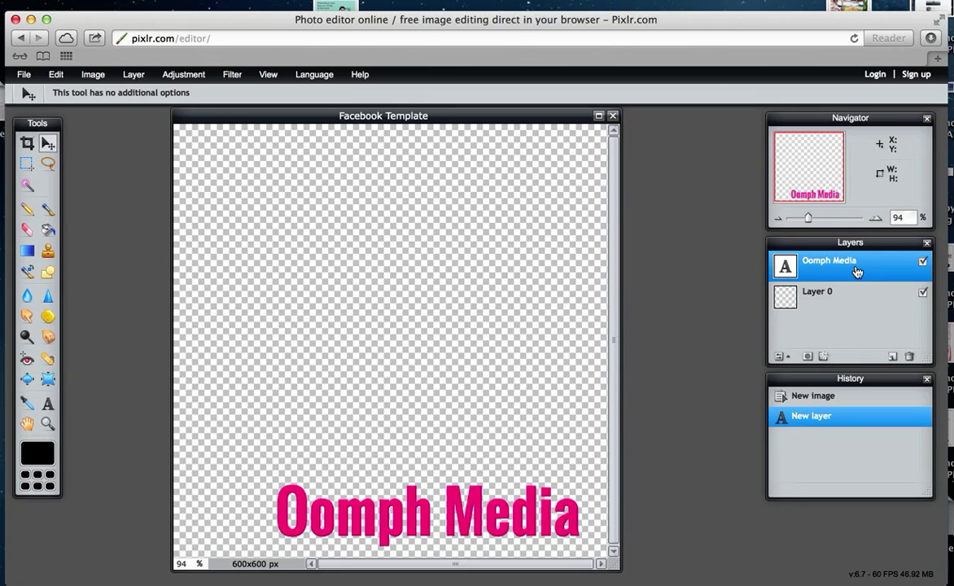
# Step: Drag the Oomph Media title from the canvas bottom to its upper middle
pyautogui.moveTo(465, 515); pyautogui.dragTo(421, 290)
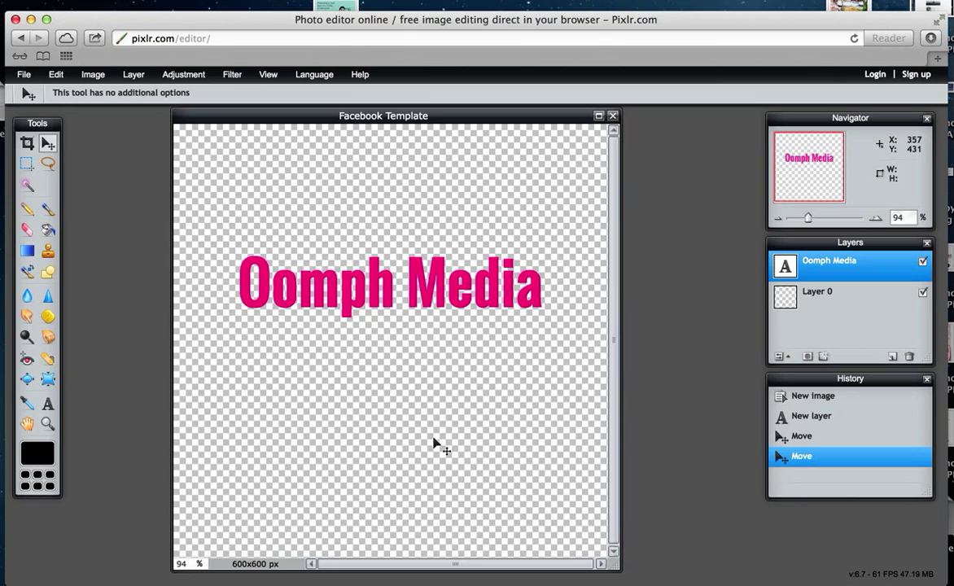
# Step: Open puglypixel_symbol_texture_02.gif from the textures folder
pyautogui.click(23, 74)
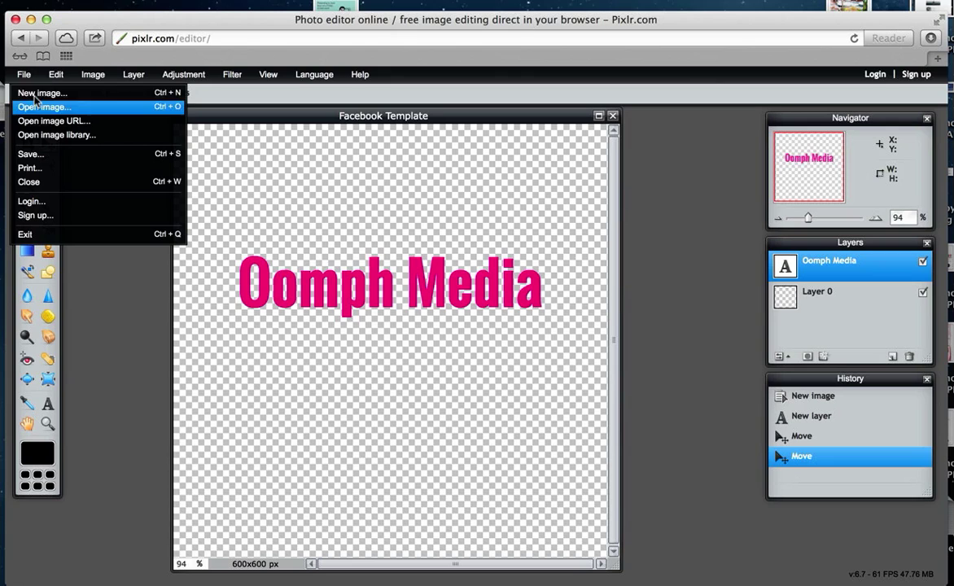
pyautogui.click(33, 107)
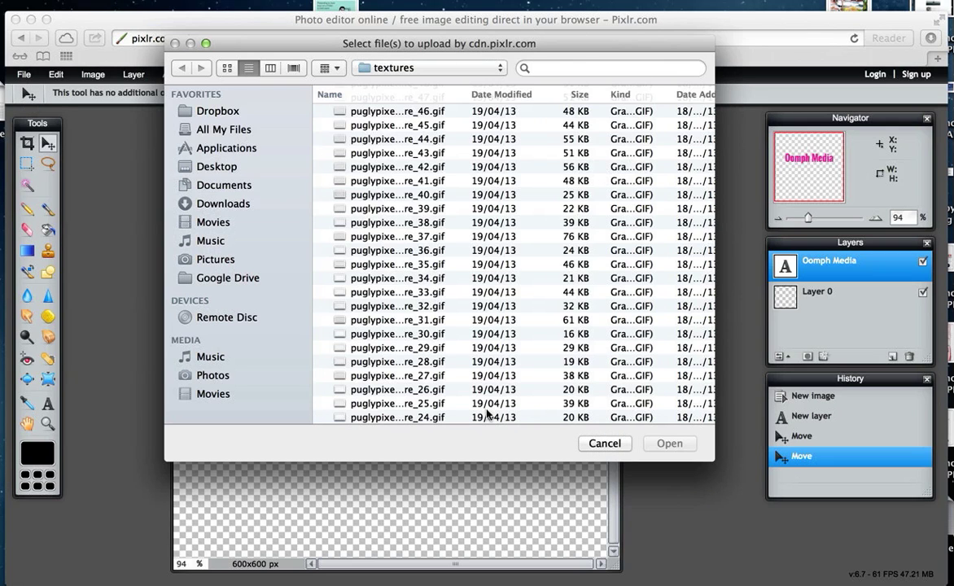
pyautogui.click(462, 358)
pyautogui.press('Down')
pyautogui.press('Down')
pyautogui.press('Down')
pyautogui.press('Down')
pyautogui.press('Down')
pyautogui.press('Down')
pyautogui.press('Down')
pyautogui.press('Down')
pyautogui.press('Down')
pyautogui.press('Down')
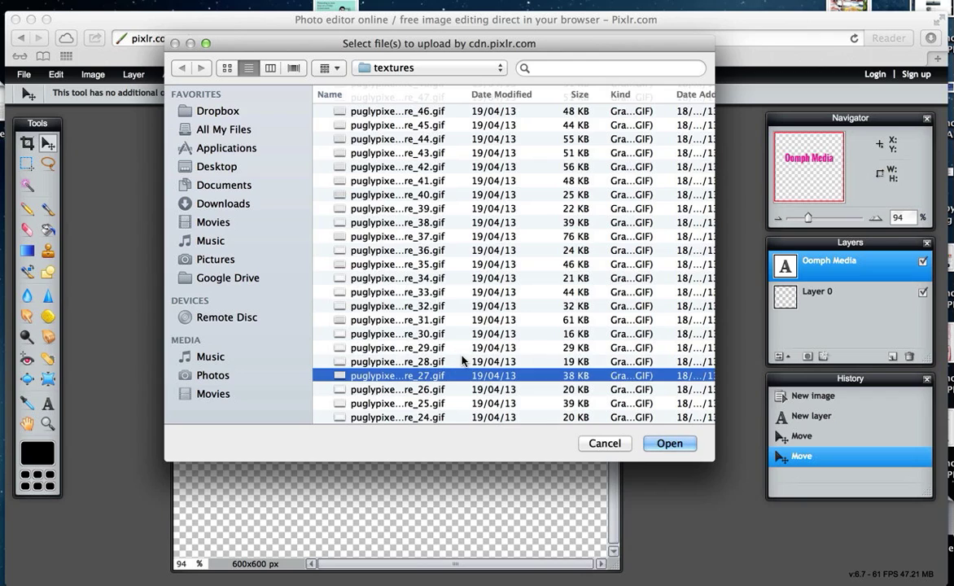
pyautogui.press('Down')
pyautogui.press('Down')
pyautogui.press('Down')
pyautogui.press('Down')
pyautogui.press('Down')
pyautogui.press('Down')
pyautogui.press('Down')
pyautogui.press('Down')
pyautogui.press('Down')
pyautogui.press('Down')
pyautogui.press('Down')
pyautogui.press('Down')
pyautogui.press('Down')
pyautogui.press('Down')
pyautogui.press('Down')
pyautogui.press('Down')
pyautogui.press('Down')
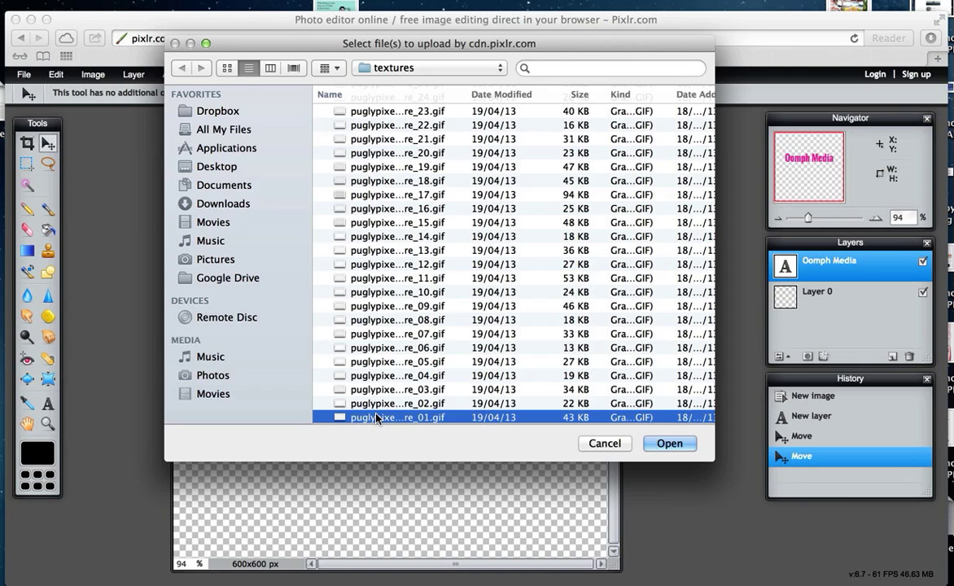
pyautogui.doubleClick(313, 403)
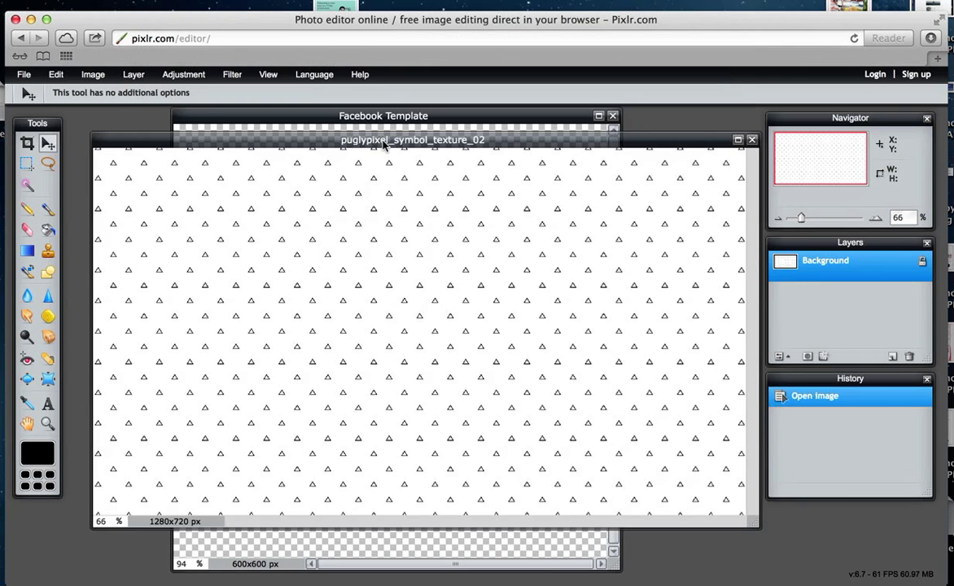
# Step: Copy the triangle pattern into Facebook Template, below Oomph Media, and nudge it into place
pyautogui.moveTo(385, 144); pyautogui.dragTo(405, 382)
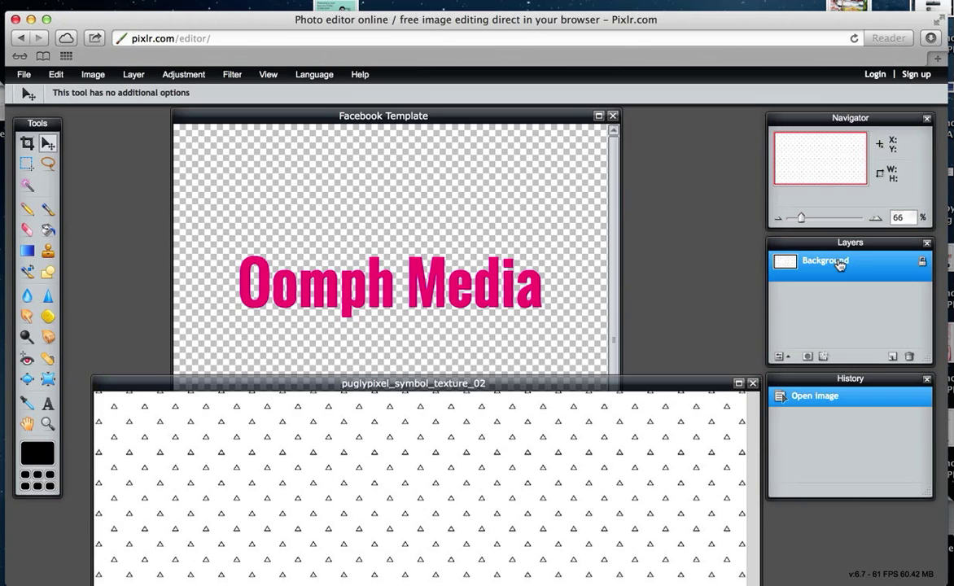
pyautogui.moveTo(839, 263); pyautogui.dragTo(398, 231)
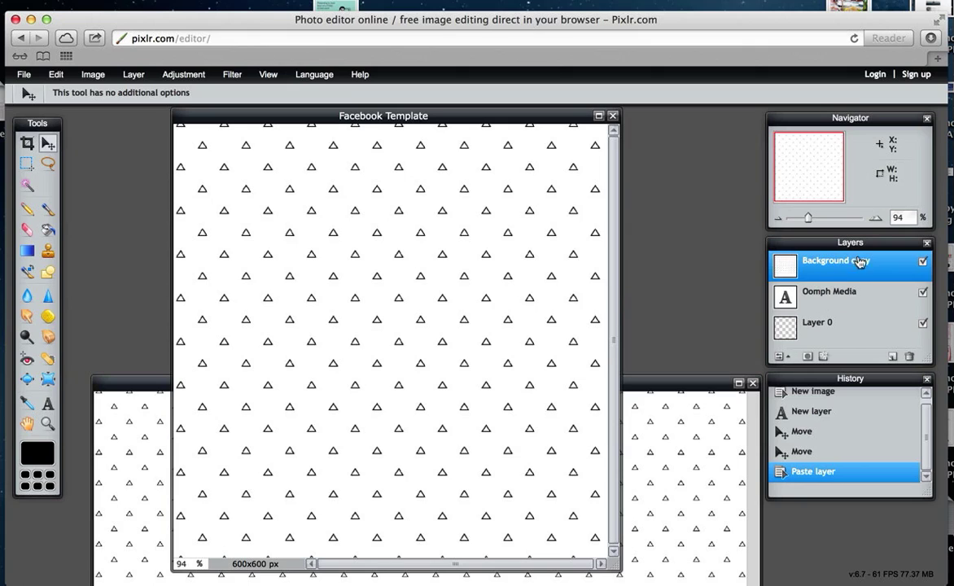
pyautogui.moveTo(844, 272); pyautogui.dragTo(849, 315)
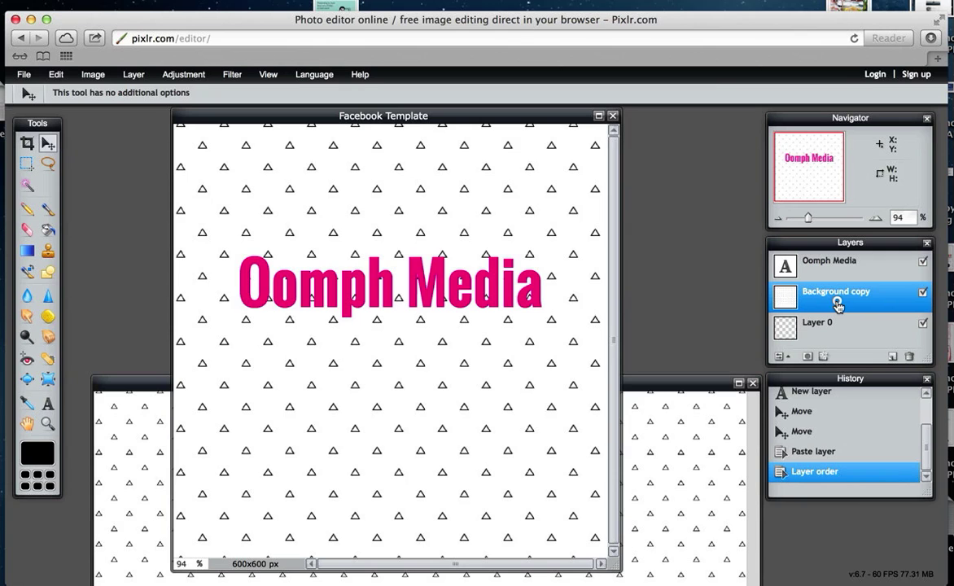
pyautogui.moveTo(463, 207)
pyautogui.mouseDown()
pyautogui.moveTo(462, 215)
pyautogui.moveTo(459, 193)
pyautogui.mouseUp()
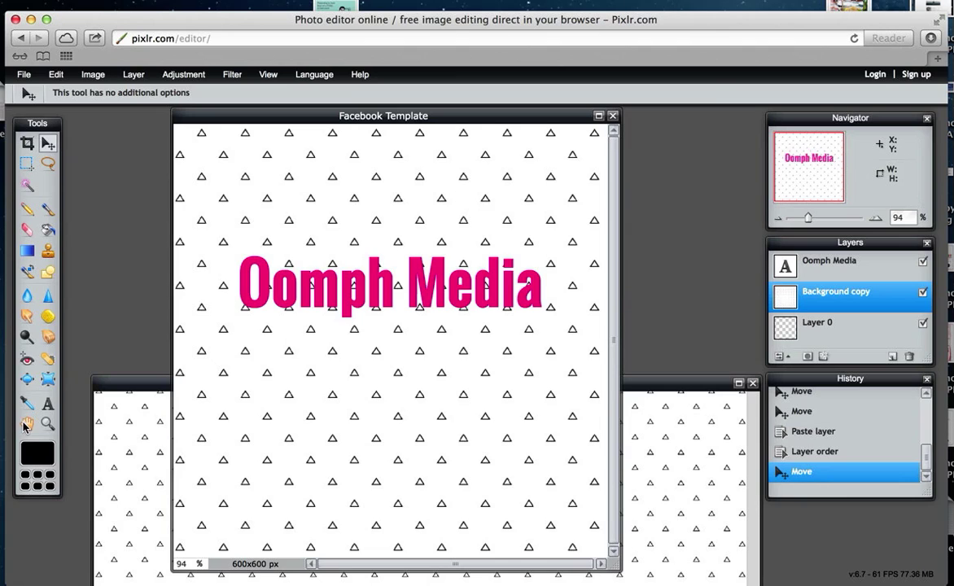
# Step: Add a text layer reading 'Tutorial' below the Oomph Media title
pyautogui.click(47, 405)
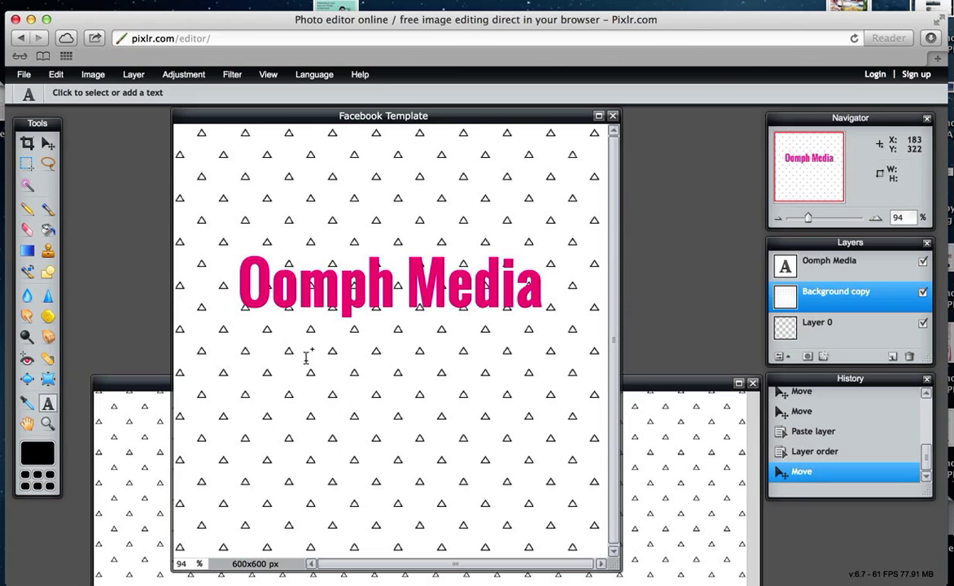
pyautogui.click(307, 383)
pyautogui.write('T')
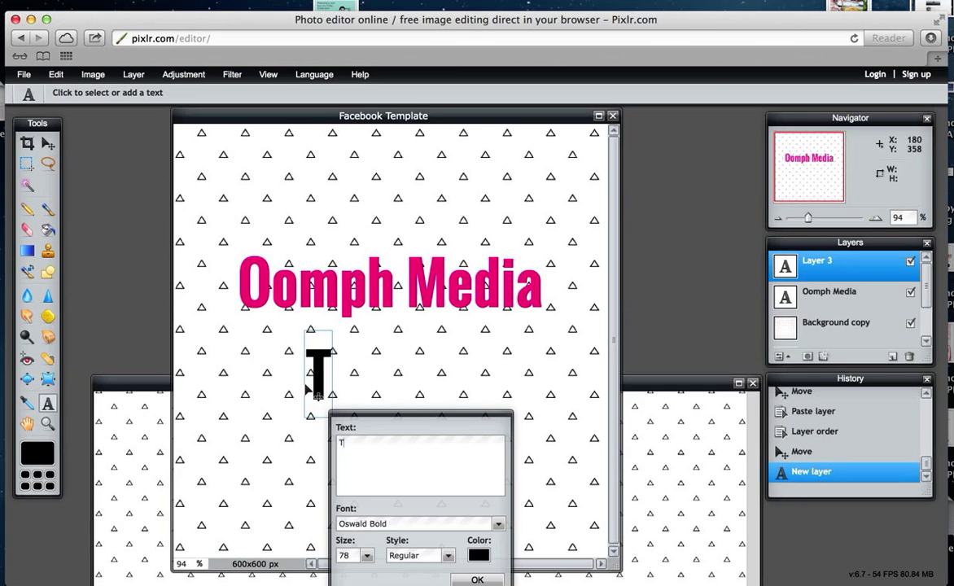
pyautogui.write('uto')
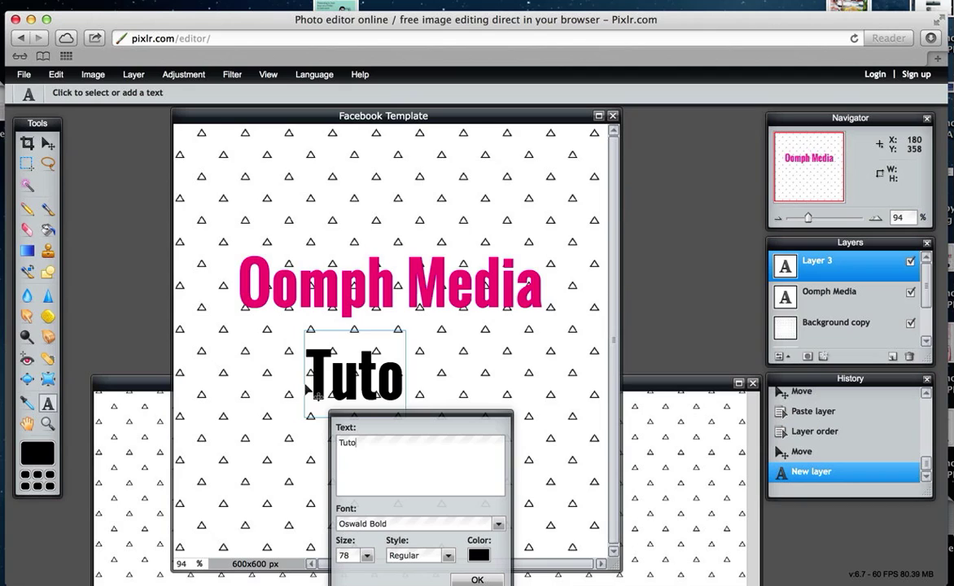
pyautogui.write('tial')
pyautogui.press('BackSpace')
pyautogui.press('BackSpace')
pyautogui.press('BackSpace')
pyautogui.press('BackSpace')
pyautogui.write('rial')
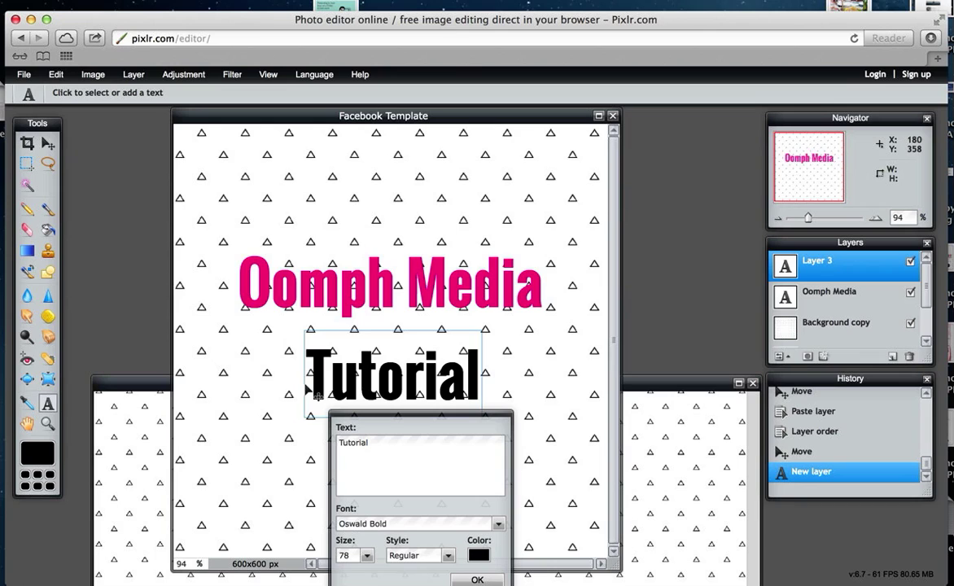
# Step: Make the Tutorial text bright orange, hex fa6407
pyautogui.click(479, 555)
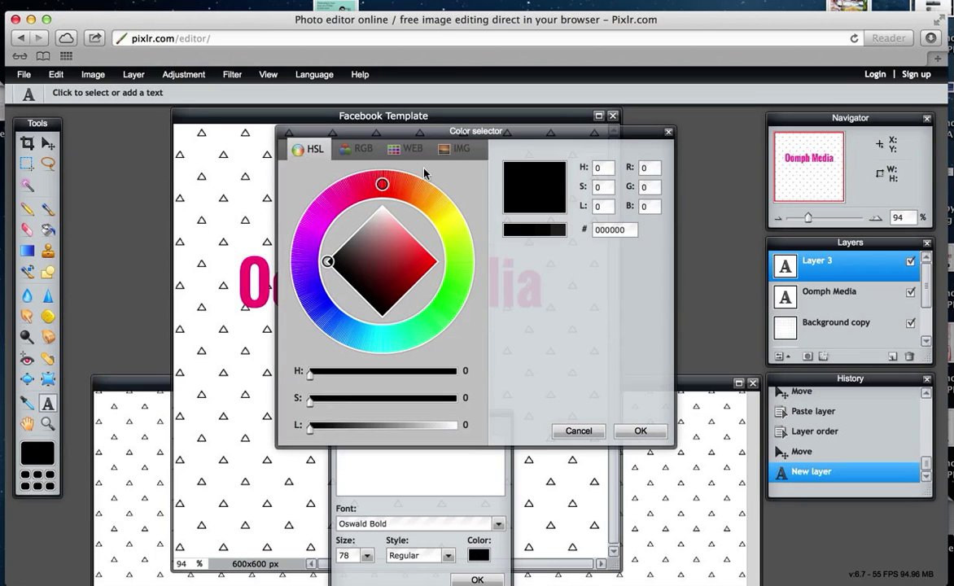
pyautogui.moveTo(382, 184); pyautogui.dragTo(414, 191)
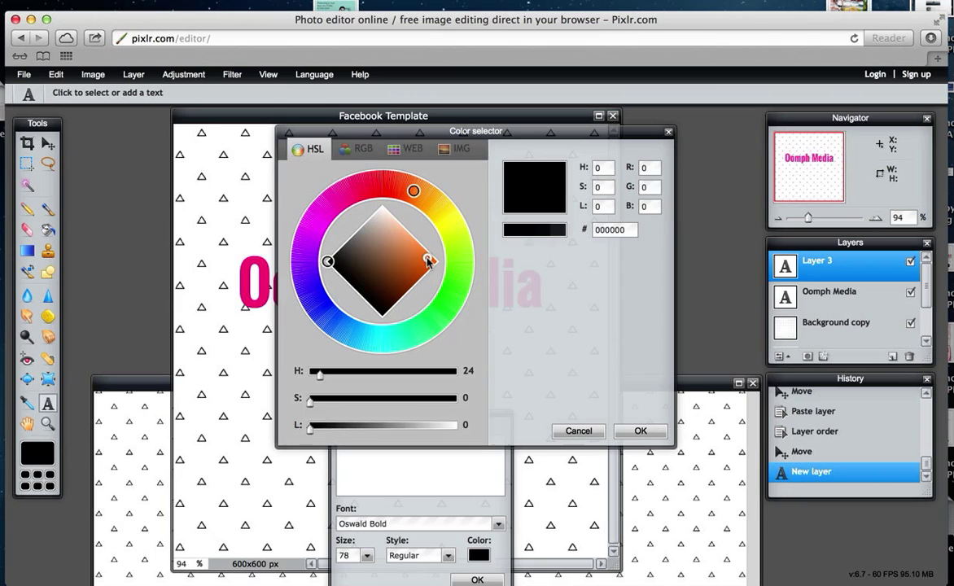
pyautogui.moveTo(427, 262); pyautogui.dragTo(435, 264)
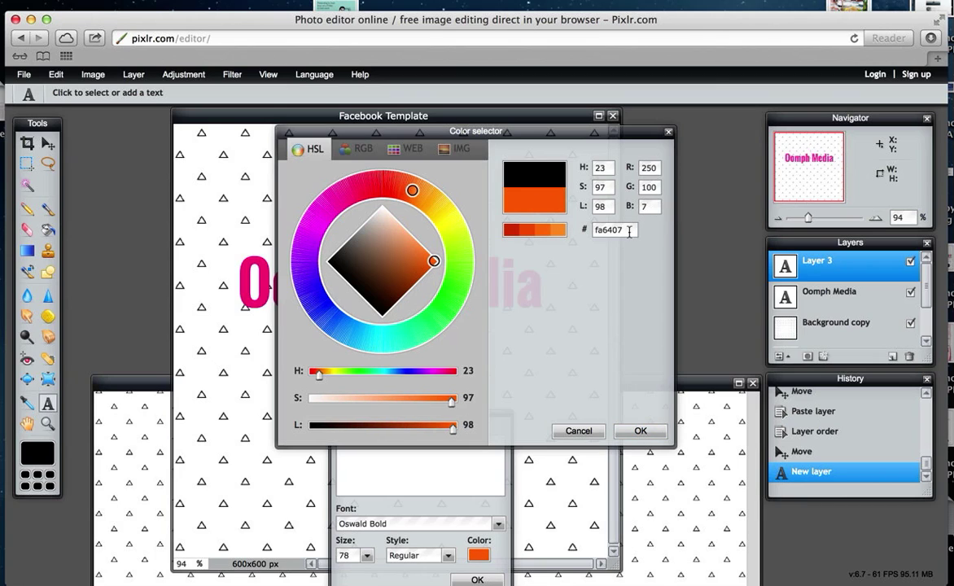
pyautogui.moveTo(630, 232); pyautogui.dragTo(594, 233)
pyautogui.click(637, 432)
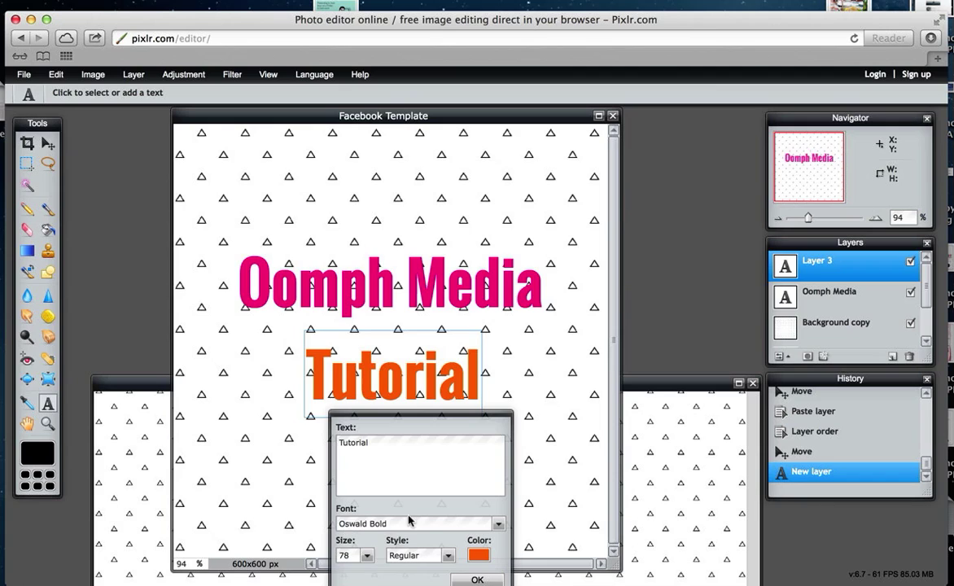
# Step: Shrink the orange Tutorial text to size 59 and nudge it right and up under Oomph Media
pyautogui.click(367, 556)
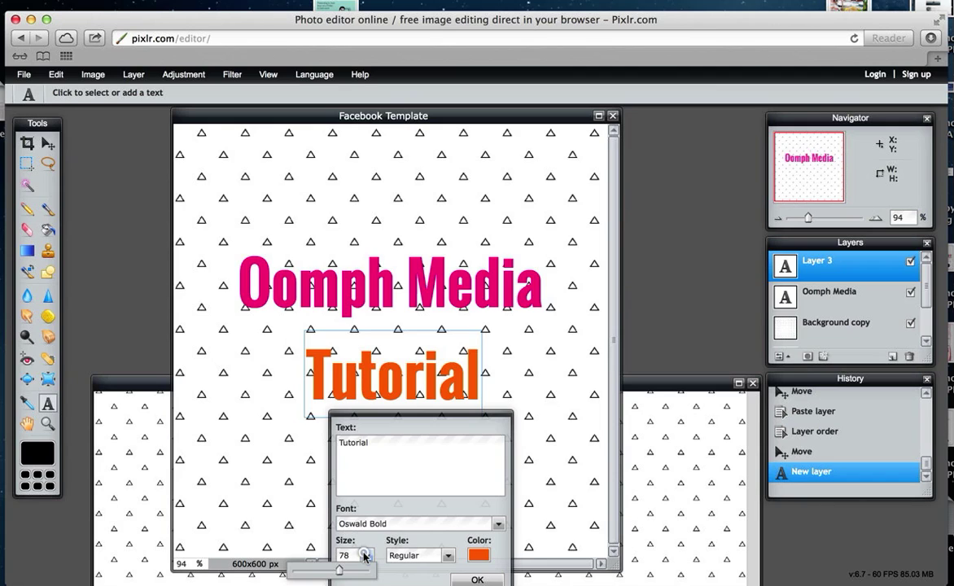
pyautogui.click(327, 576)
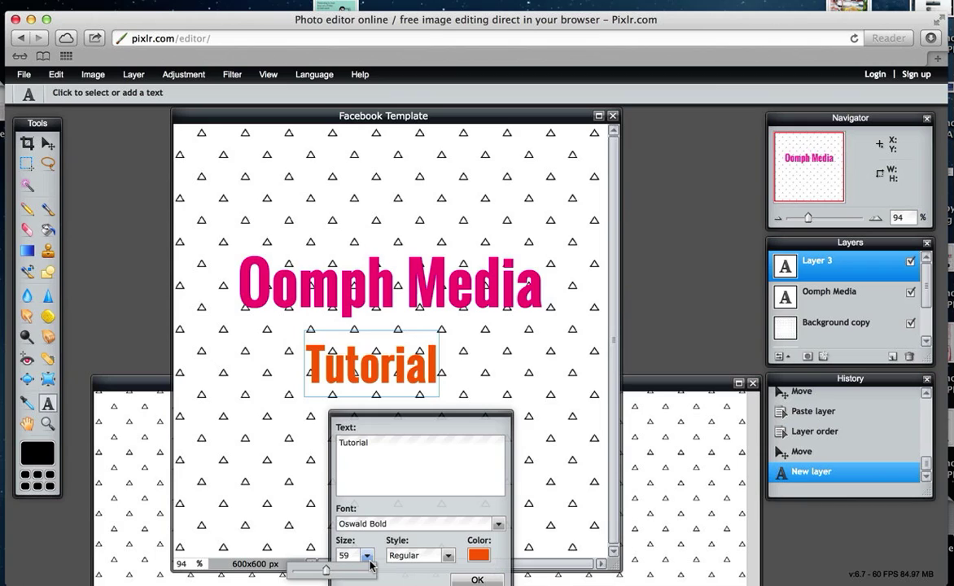
pyautogui.click(461, 580)
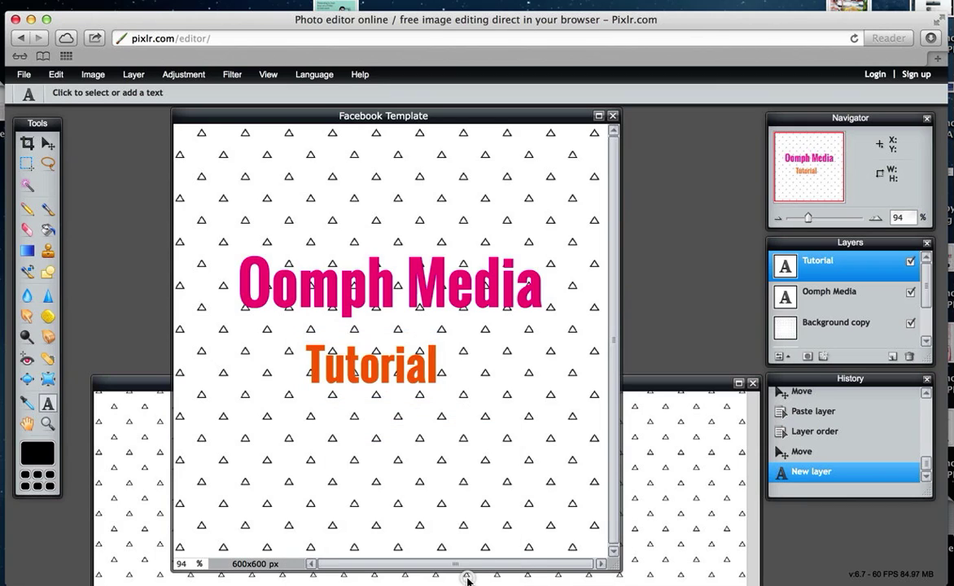
pyautogui.click(50, 143)
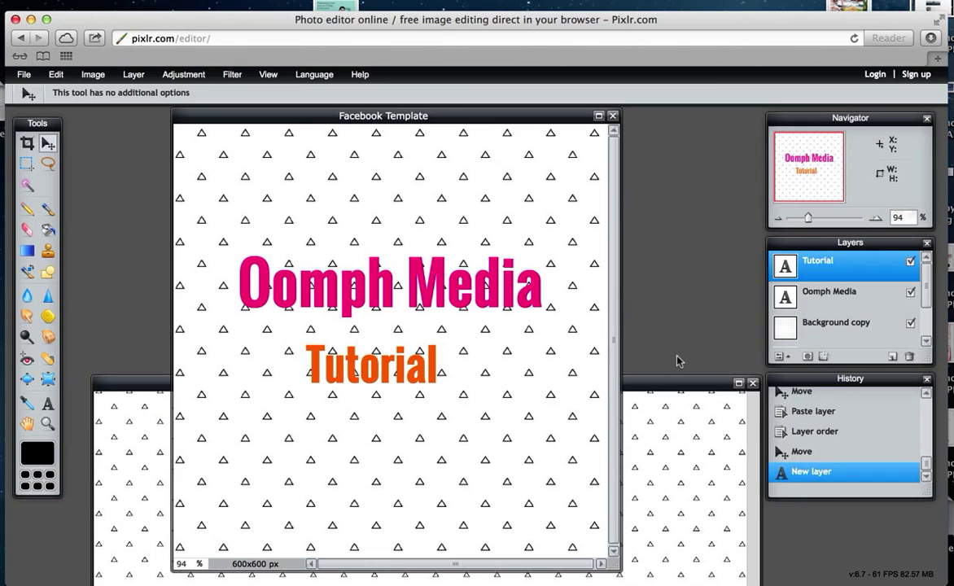
pyautogui.moveTo(374, 365); pyautogui.dragTo(403, 352)
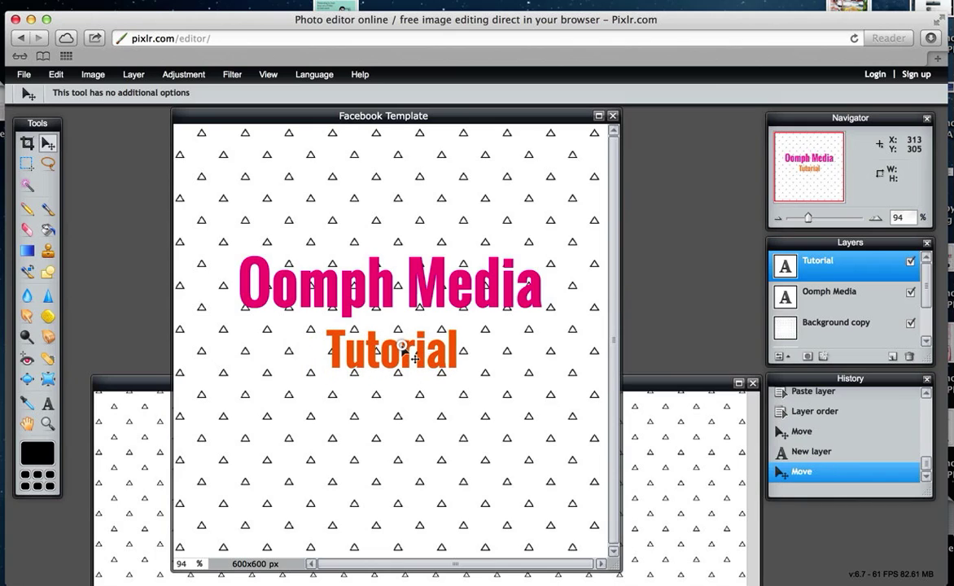
# Step: Type 'How to edit images with' / 'a FREE image editor!' as two lines near the canvas bottom
pyautogui.click(48, 402)
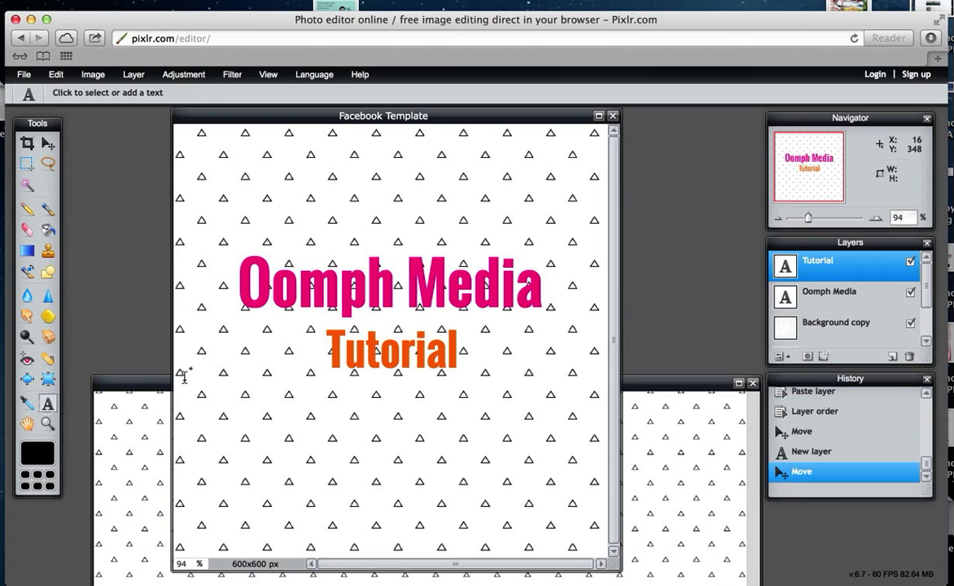
pyautogui.click(229, 477)
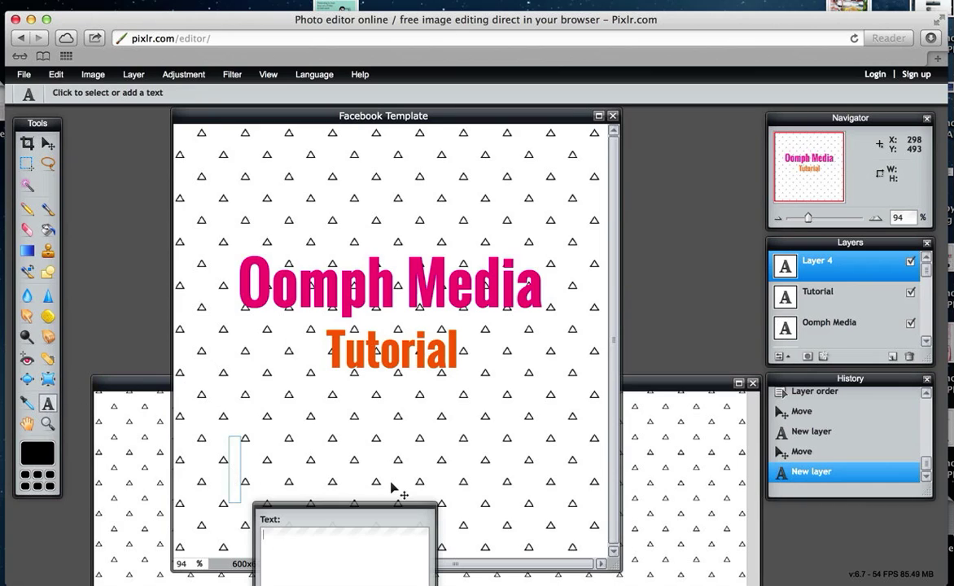
pyautogui.write('How to edit images')
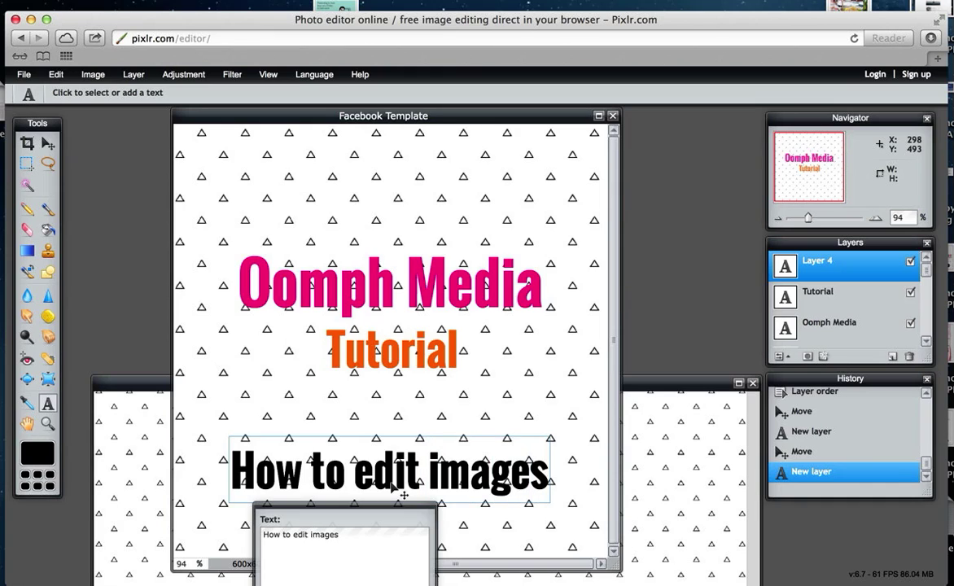
pyautogui.write(' with')
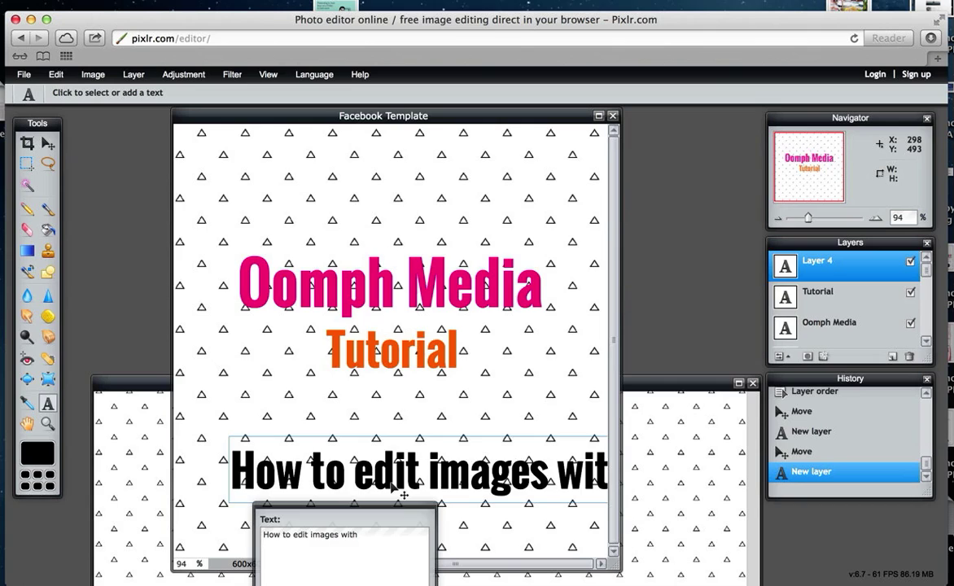
pyautogui.press('Return')
pyautogui.write('a FREE')
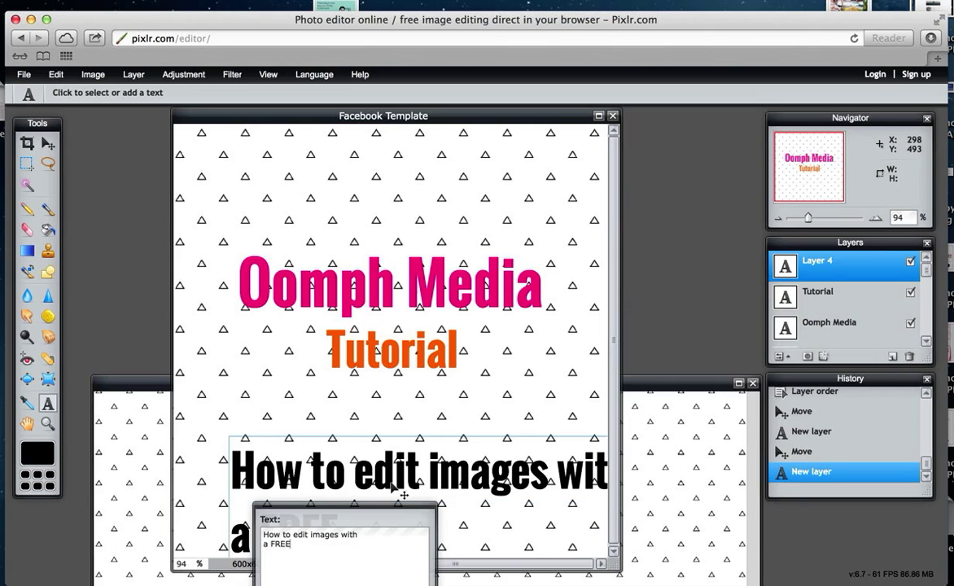
pyautogui.write(' image editor')
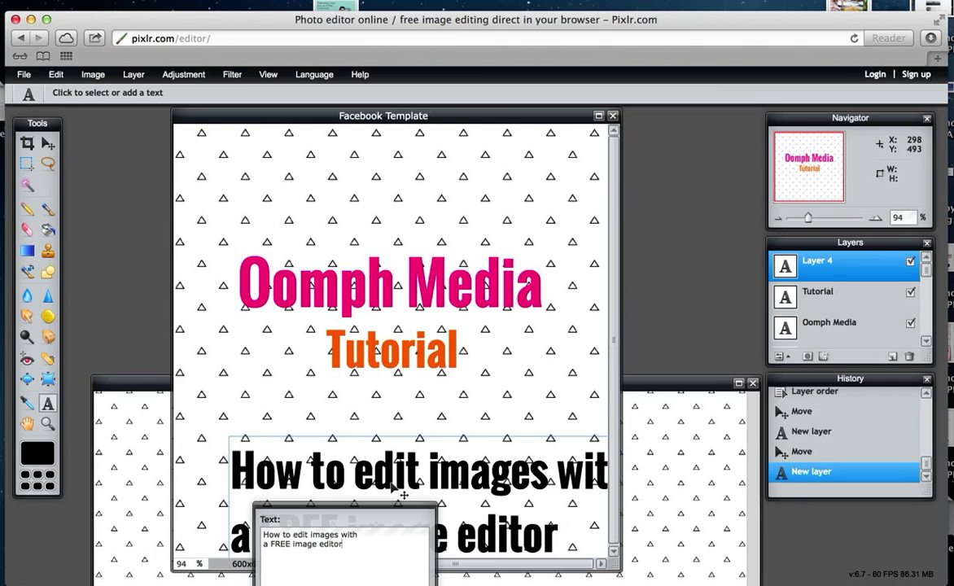
pyautogui.write('!')
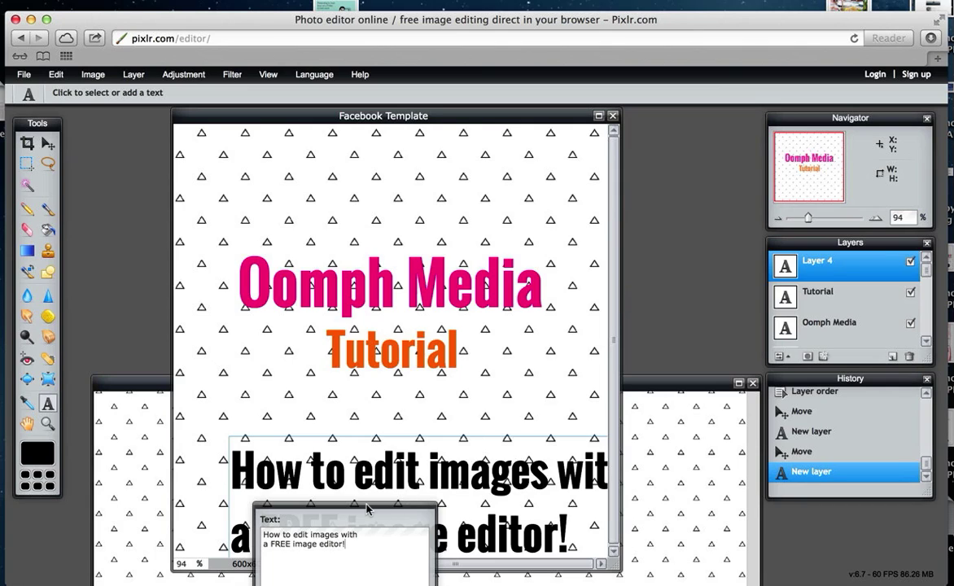
pyautogui.moveTo(362, 509); pyautogui.dragTo(203, 179)
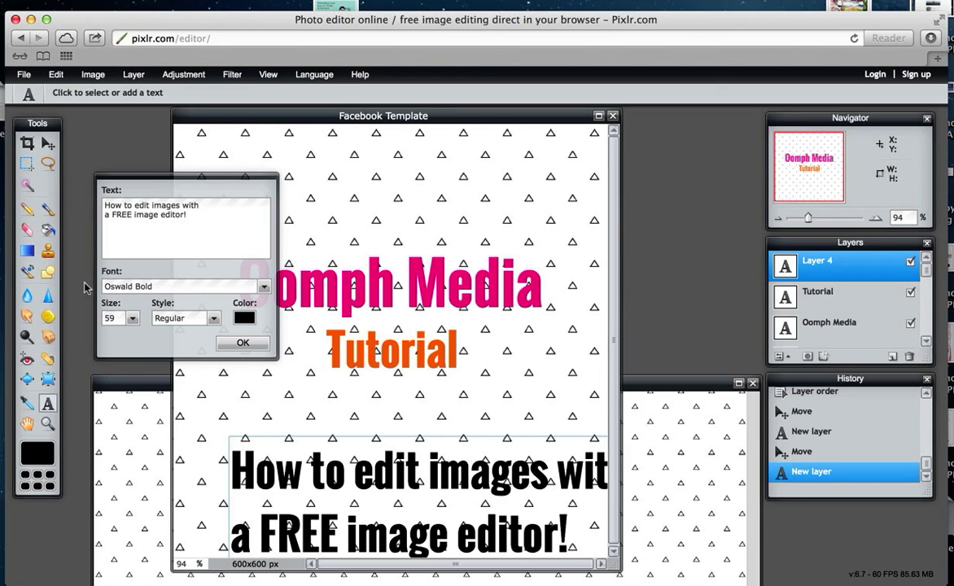
# Step: Commit the subtitle and move it up and left beneath the Tutorial text
pyautogui.click(249, 345)
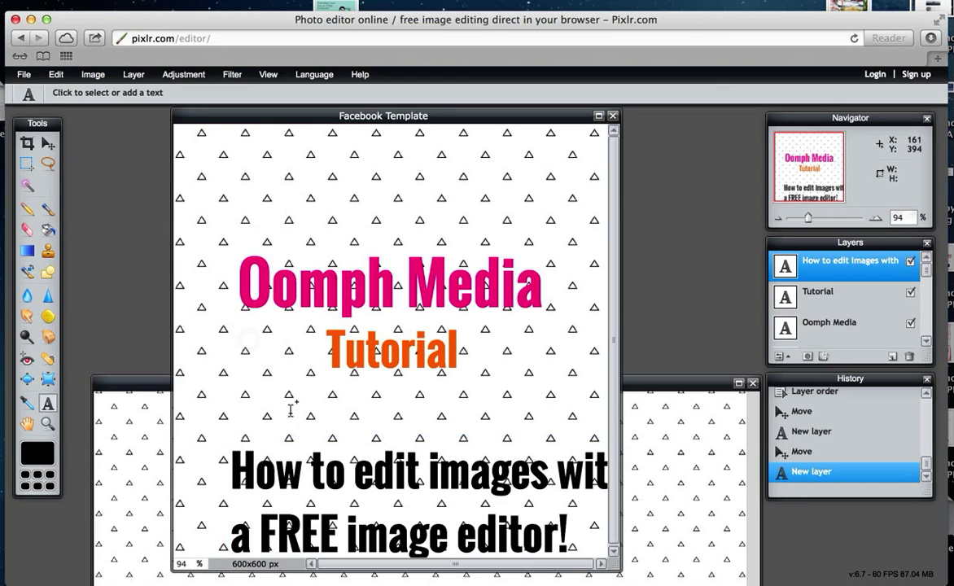
pyautogui.click(49, 144)
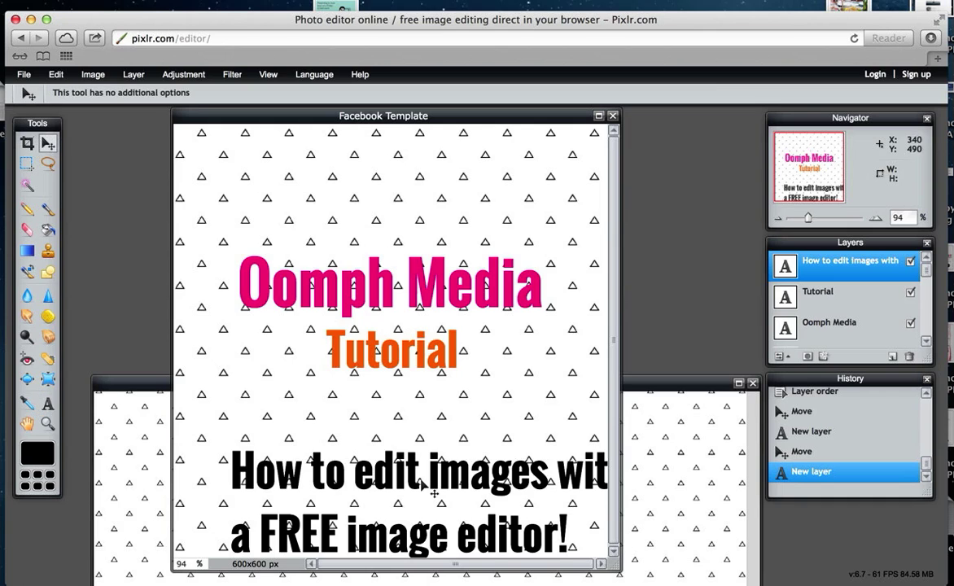
pyautogui.moveTo(434, 492); pyautogui.dragTo(396, 444)
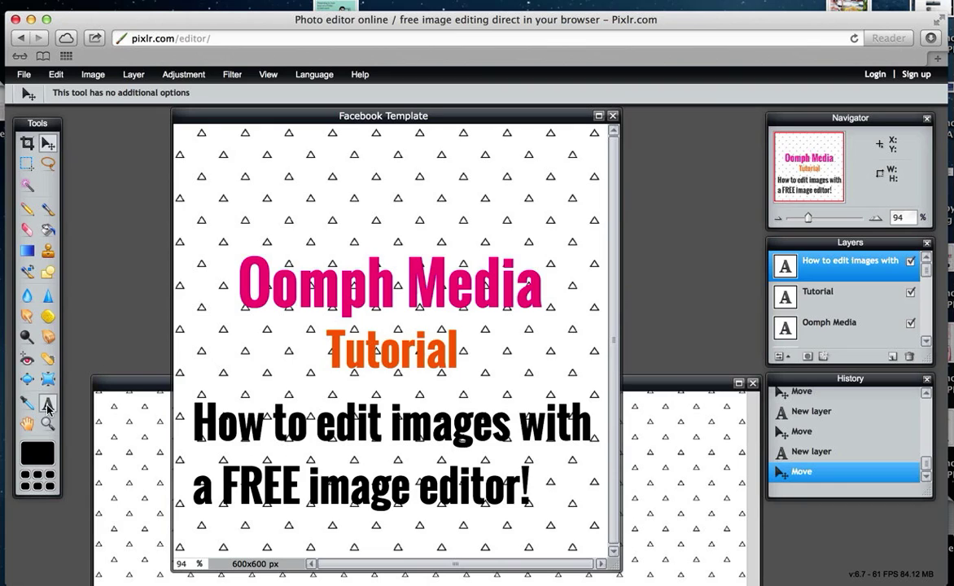
# Step: Make the subtitle a single line at size 31 and centre it horizontally on the canvas
pyautogui.press('t')
pyautogui.click(355, 505)
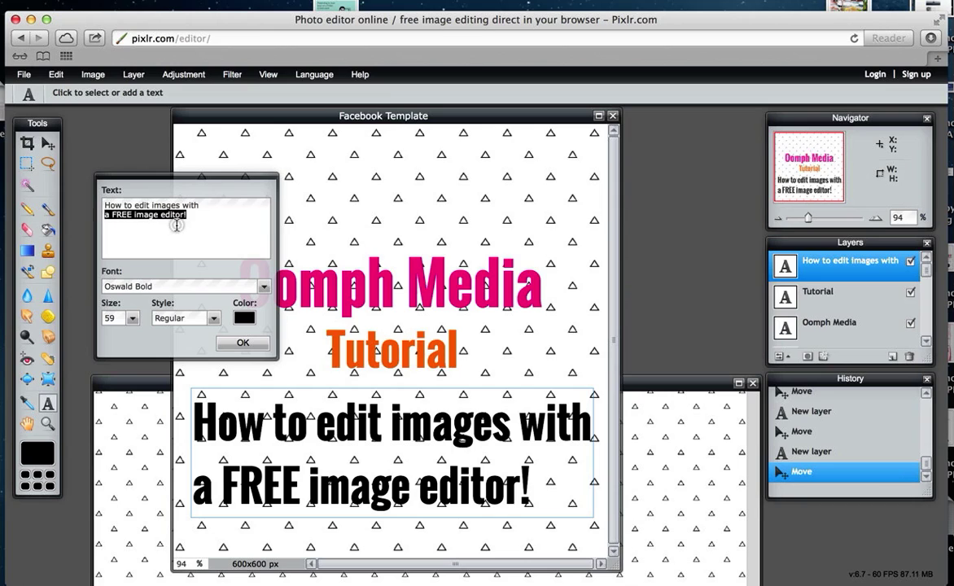
pyautogui.click(132, 318)
pyautogui.moveTo(133, 333); pyautogui.dragTo(79, 335)
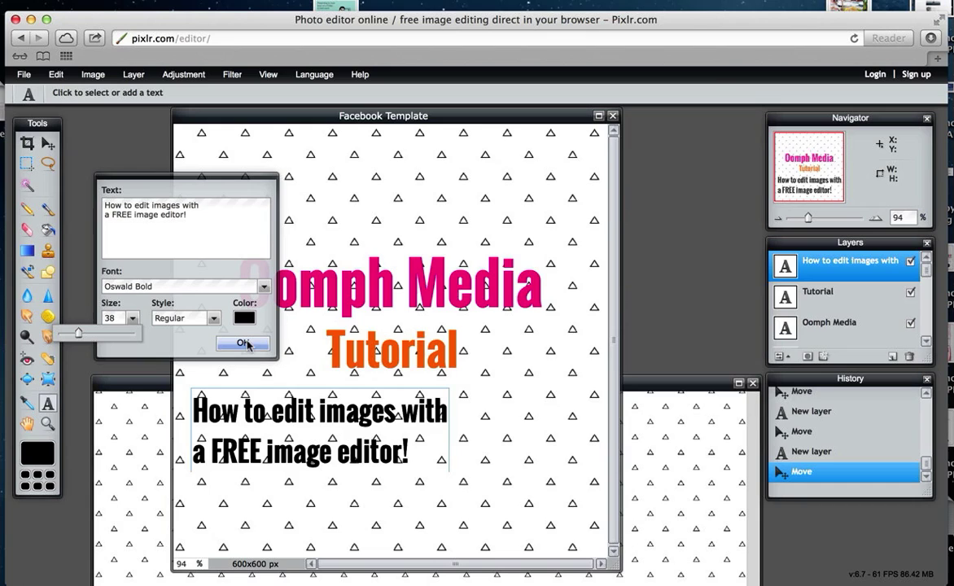
pyautogui.click(104, 213)
pyautogui.press('BackSpace')
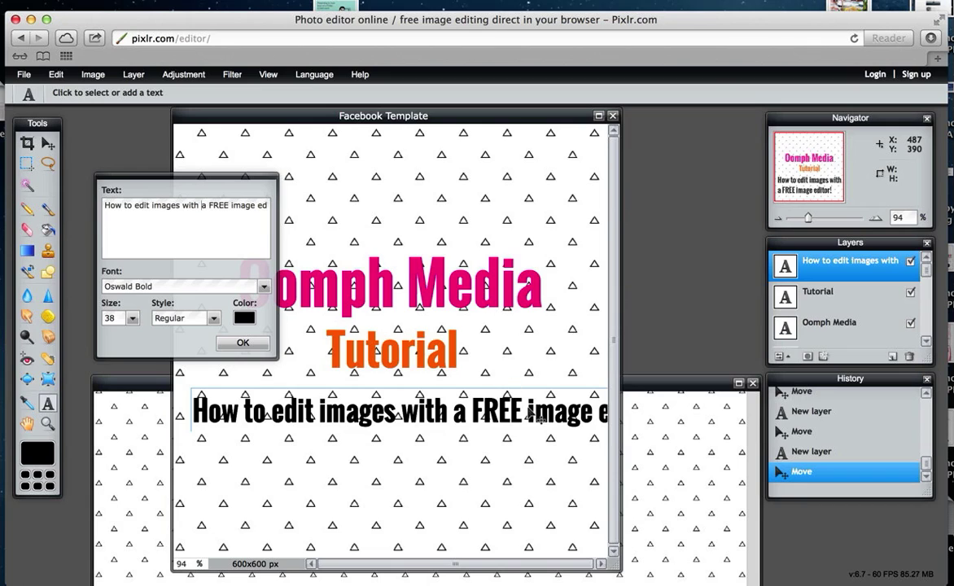
pyautogui.click(131, 319)
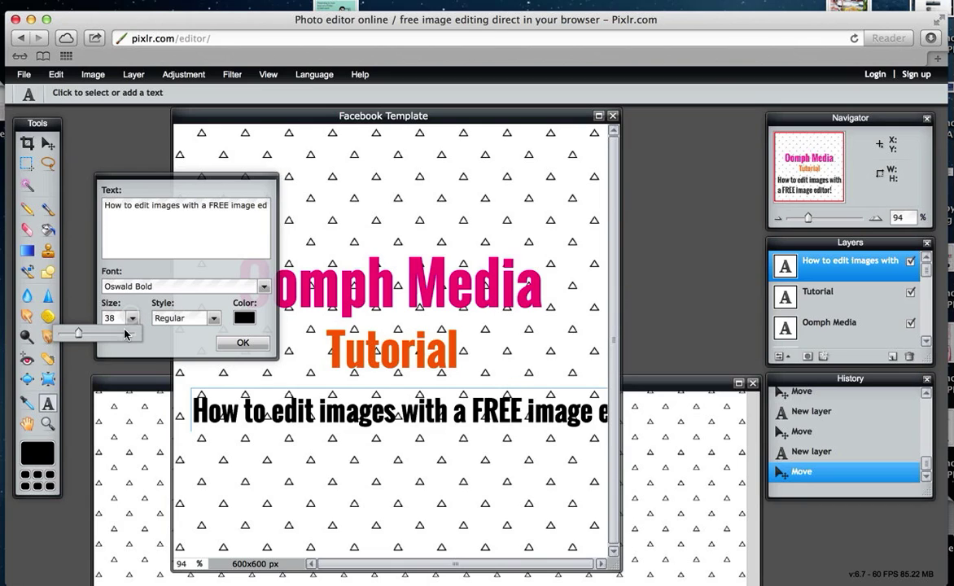
pyautogui.moveTo(80, 337); pyautogui.dragTo(75, 338)
pyautogui.click(243, 343)
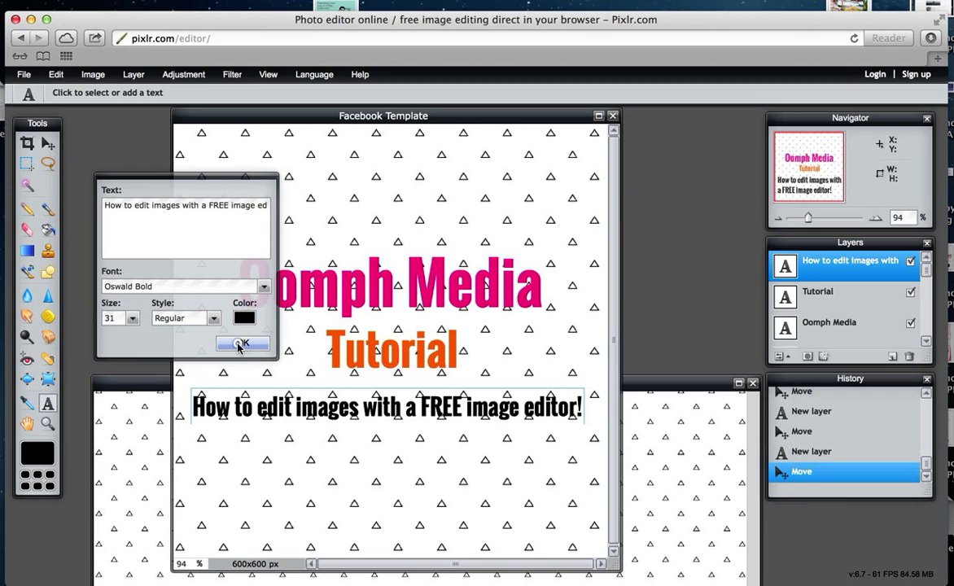
pyautogui.click(47, 144)
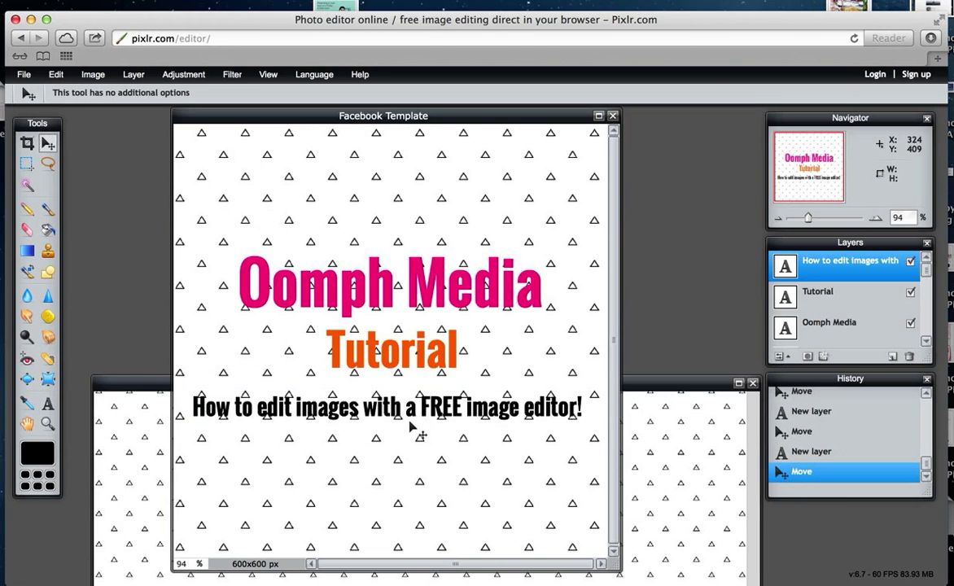
pyautogui.moveTo(395, 414); pyautogui.dragTo(404, 414)
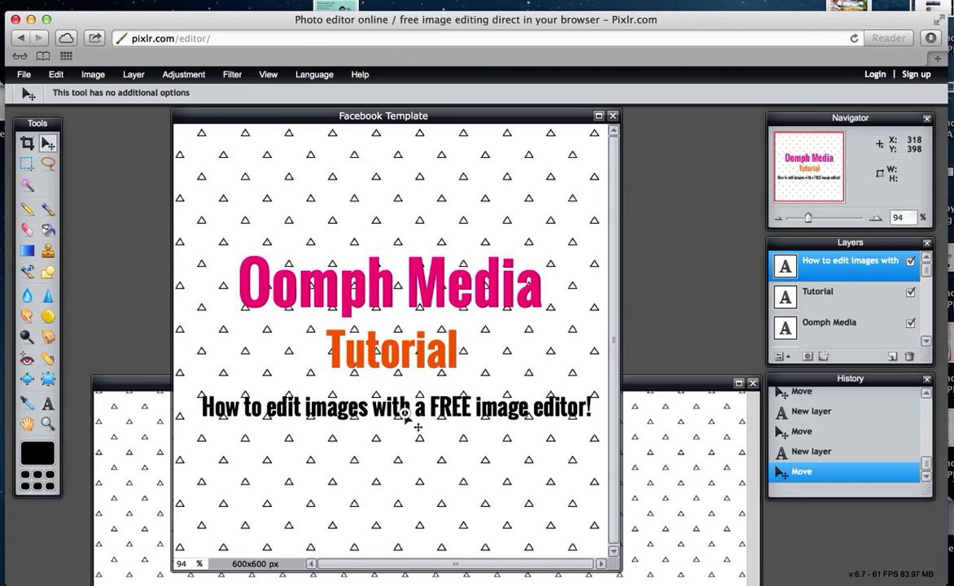
# Step: Add the text '(aka Why I LOVE PIXLR.COM)' just below the subtitle
pyautogui.click(47, 403)
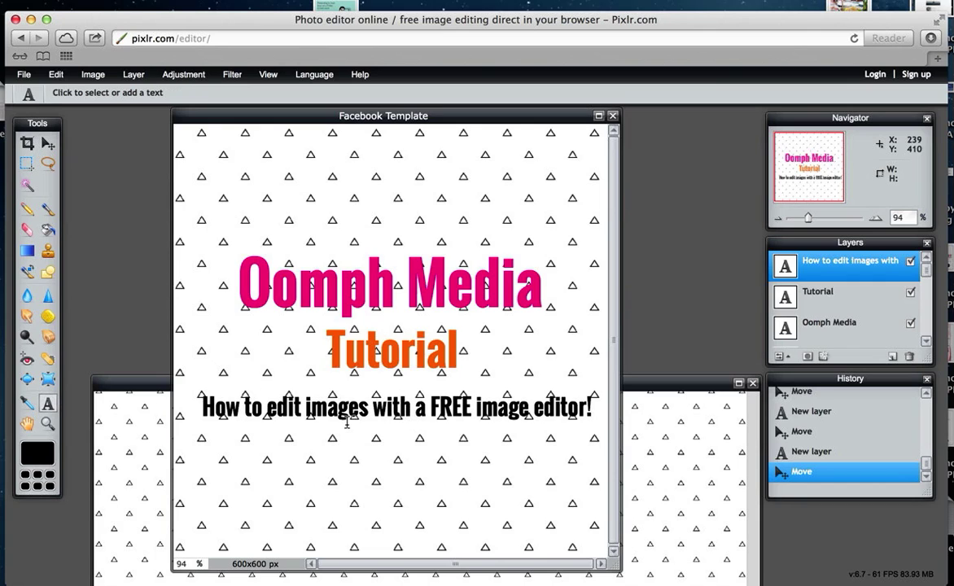
pyautogui.click(298, 432)
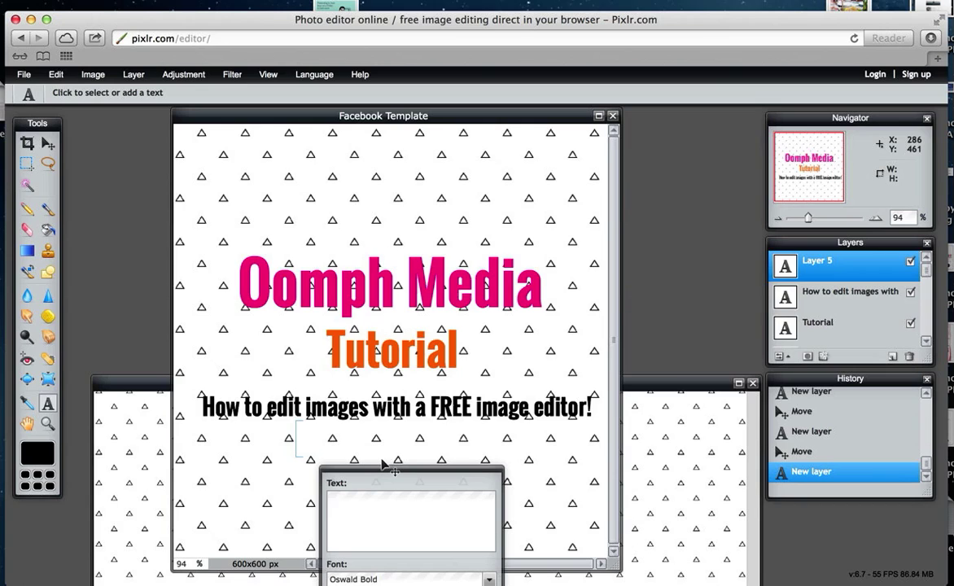
pyautogui.write('(aka ')
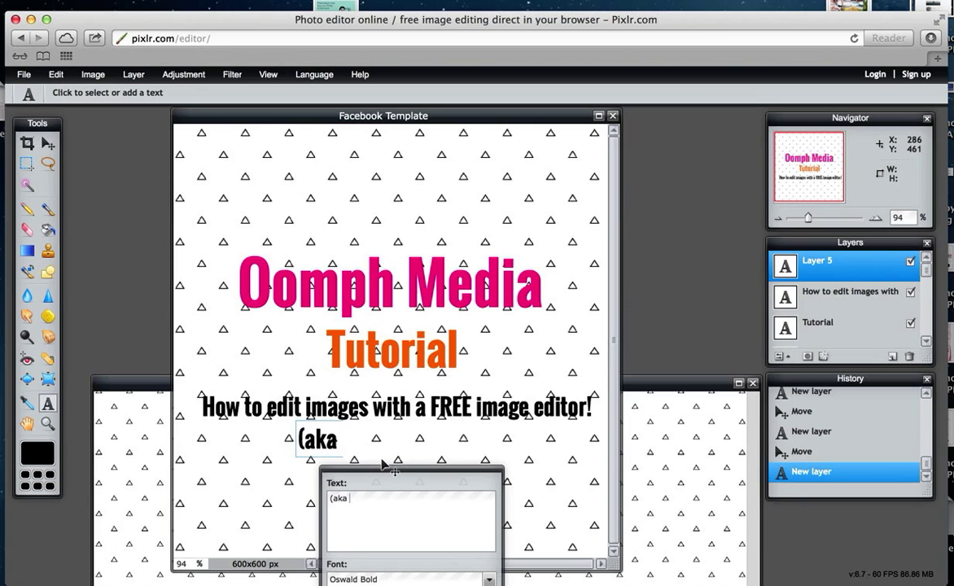
pyautogui.write('Why ')
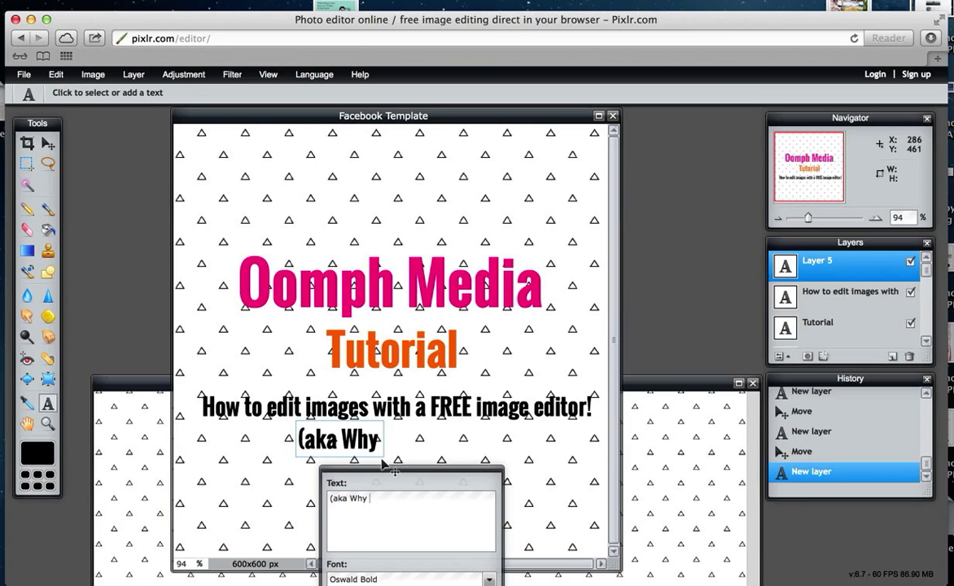
pyautogui.write('I LOVE ')
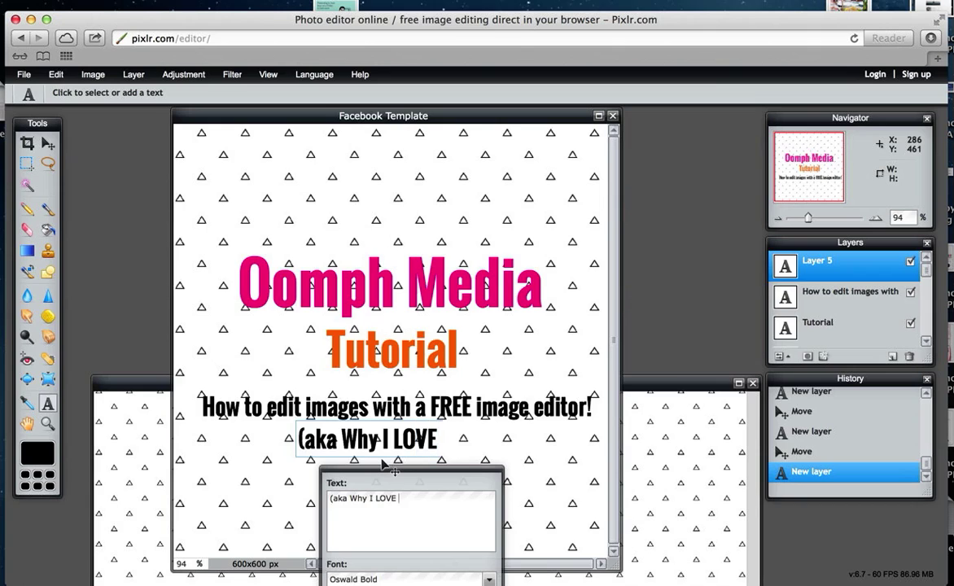
pyautogui.write('PIXL')
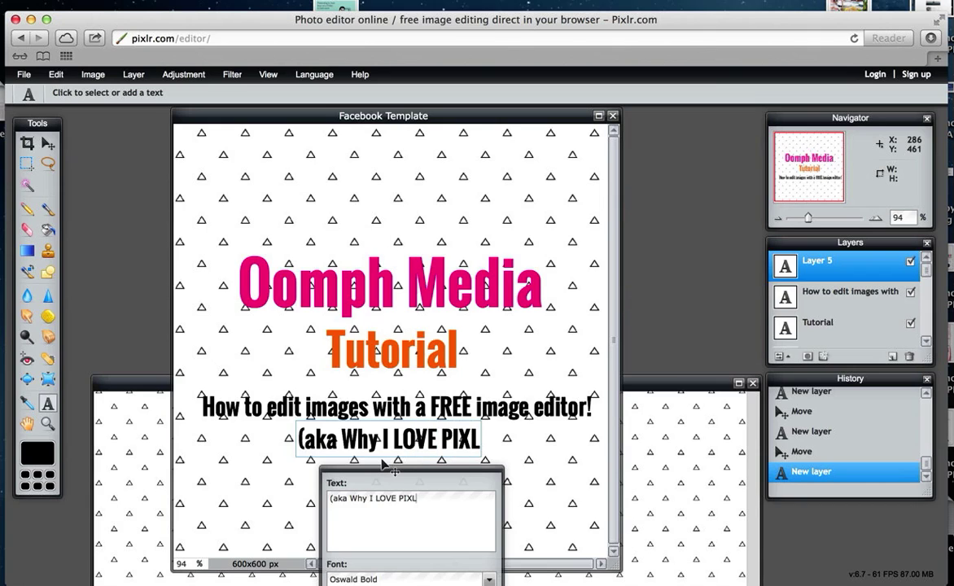
pyautogui.write('R.COM')
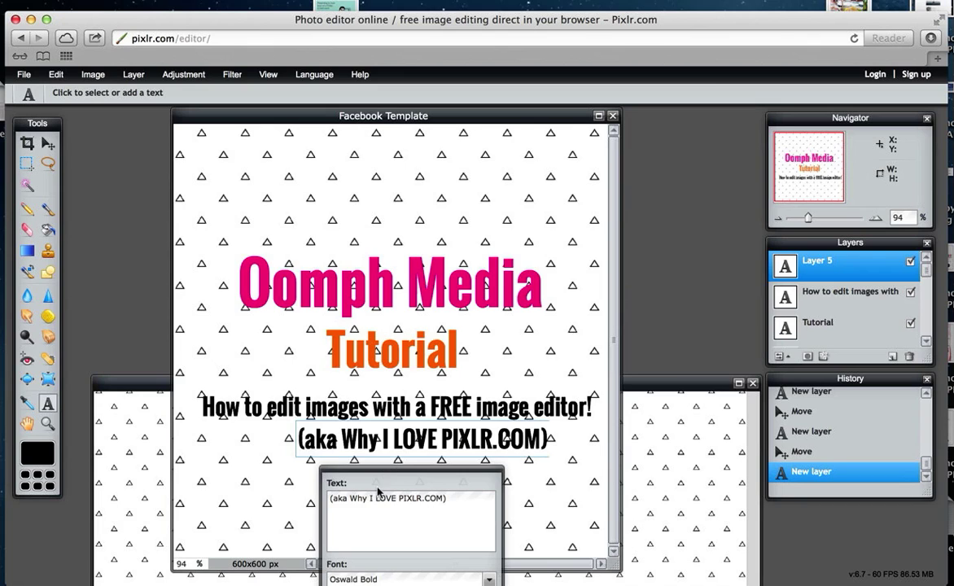
pyautogui.moveTo(388, 480); pyautogui.dragTo(593, 251)
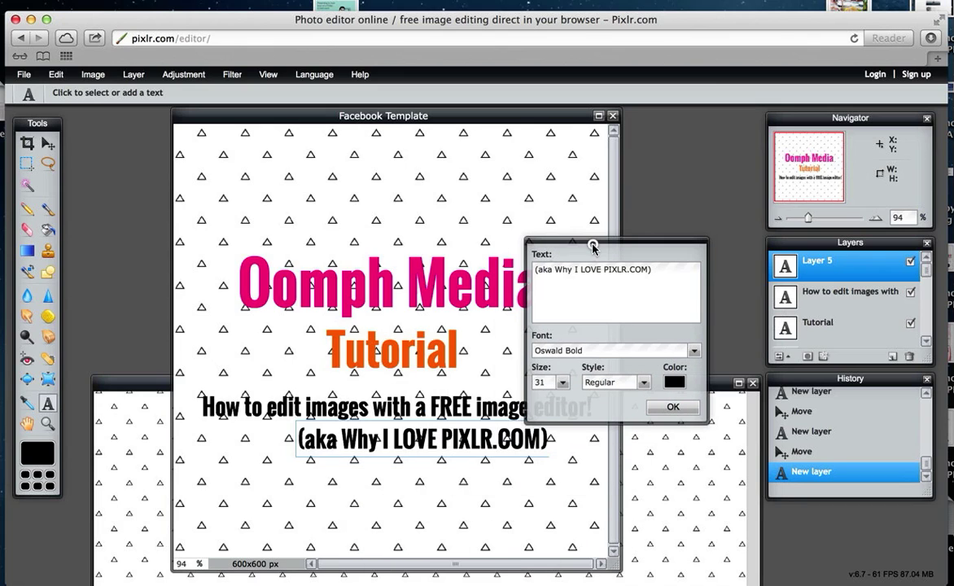
# Step: Colour the aka line bright yellow (fae019) and commit it
pyautogui.click(675, 382)
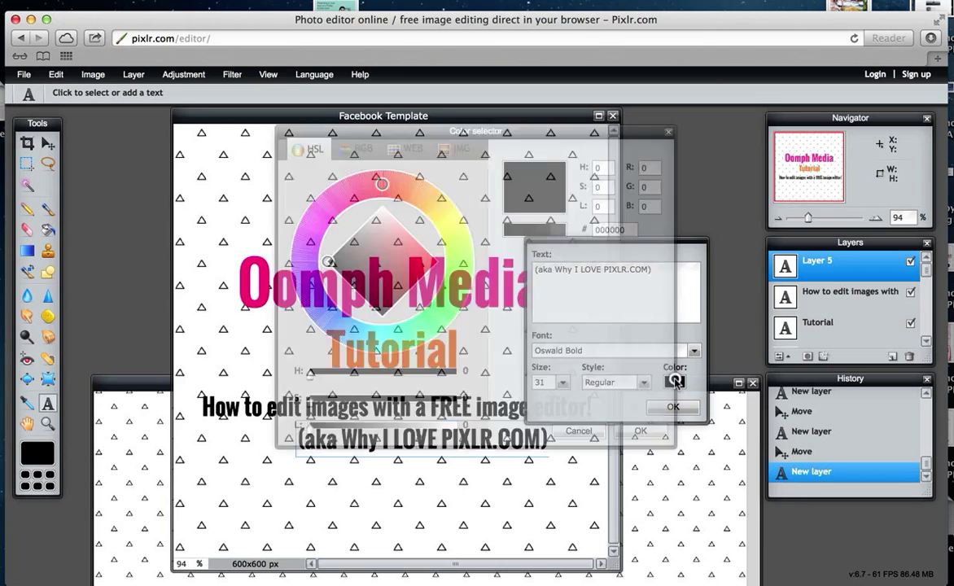
pyautogui.moveTo(444, 218); pyautogui.dragTo(443, 215)
pyautogui.click(432, 264)
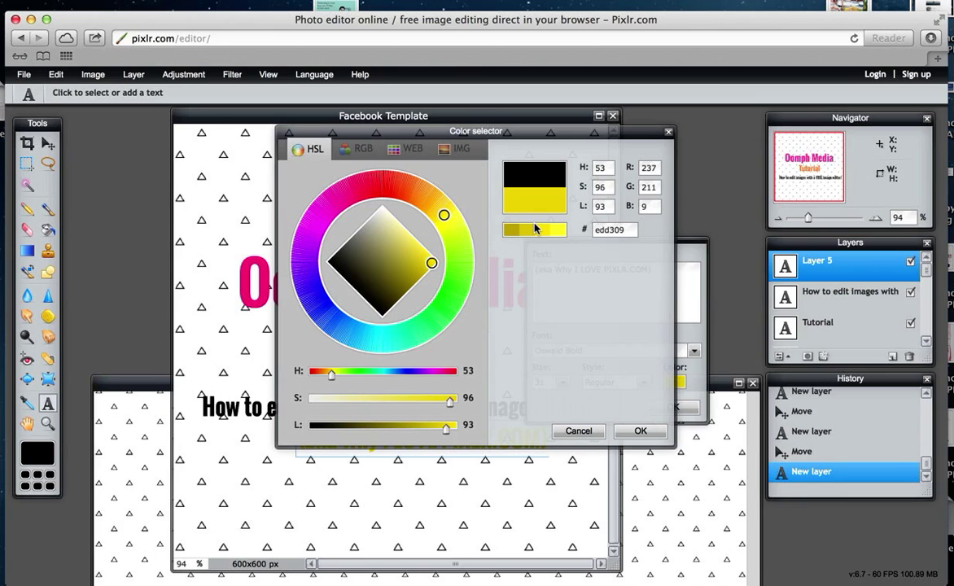
pyautogui.click(640, 431)
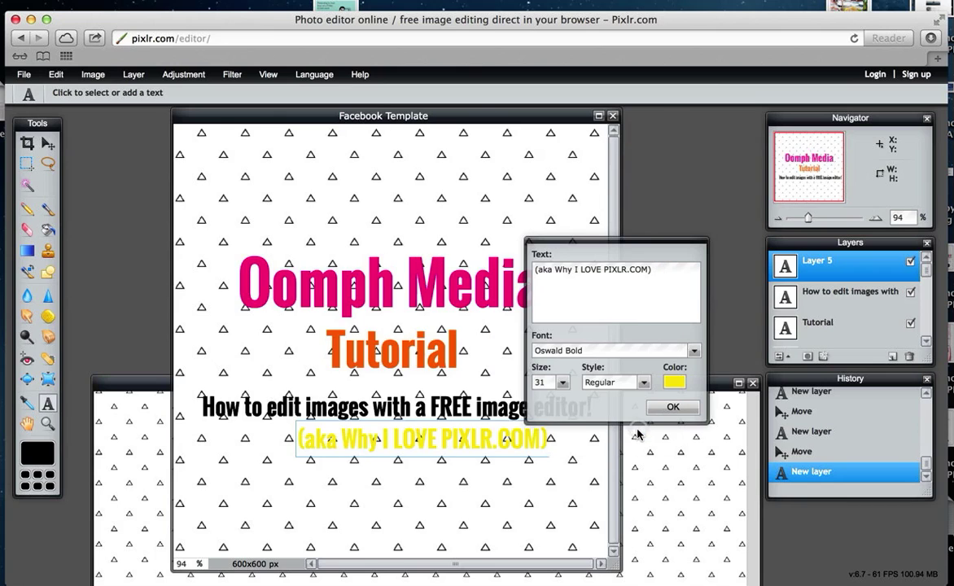
pyautogui.click(673, 407)
# Step: Nudge the yellow aka line slightly down into place
pyautogui.click(48, 144)
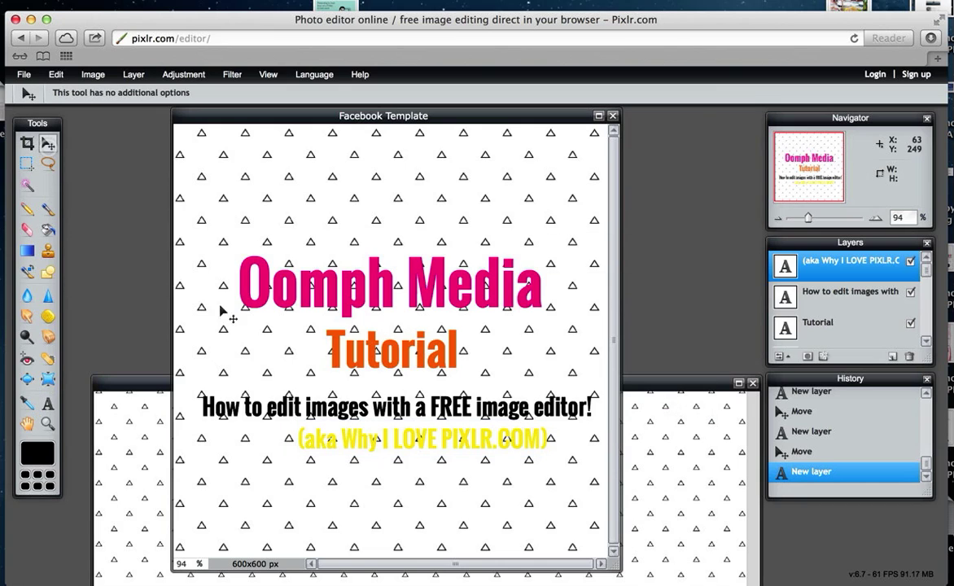
pyautogui.moveTo(343, 426); pyautogui.dragTo(348, 448)
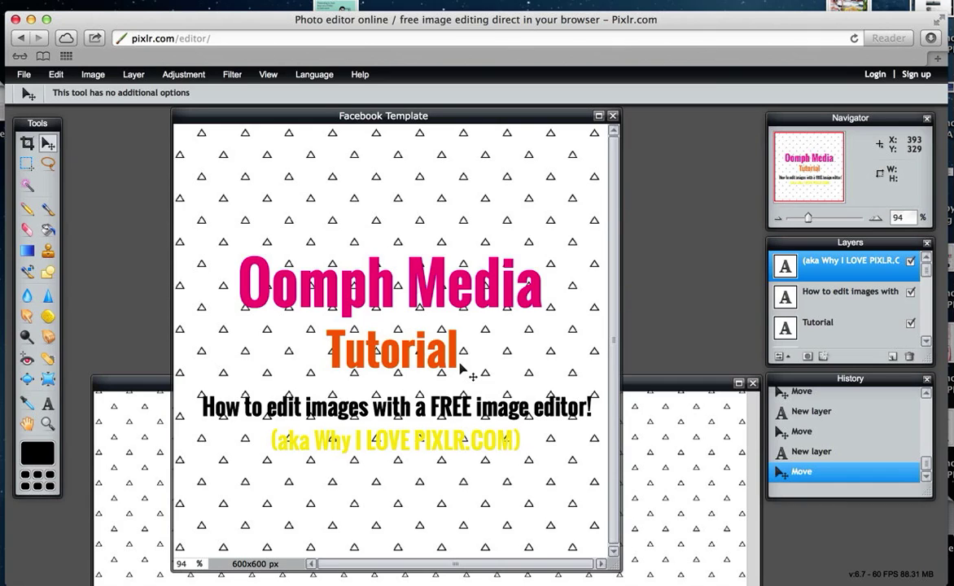
pyautogui.click(48, 403)
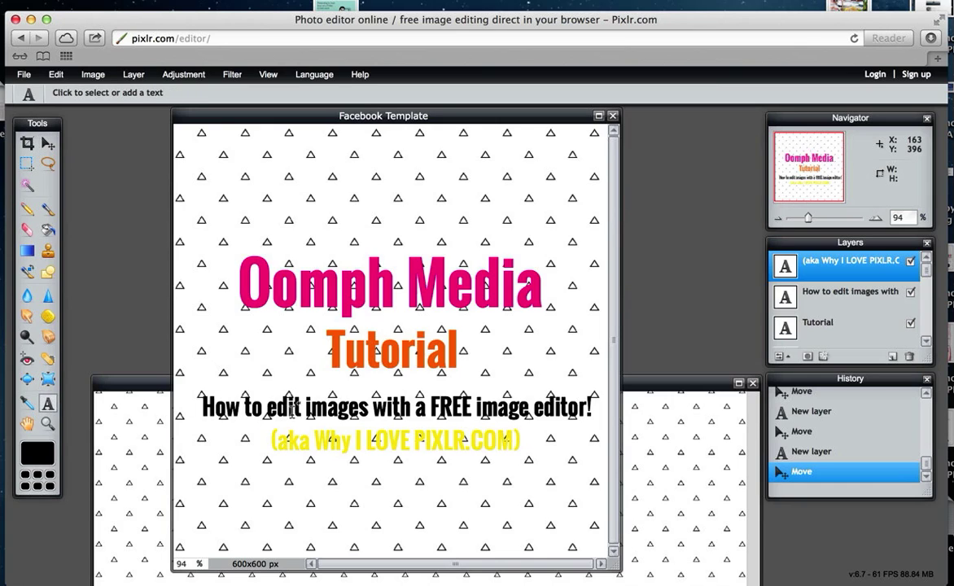
# Step: Recolour the How to edit images subtitle pink (f00778), sampled from Oomph Media
pyautogui.click(847, 293)
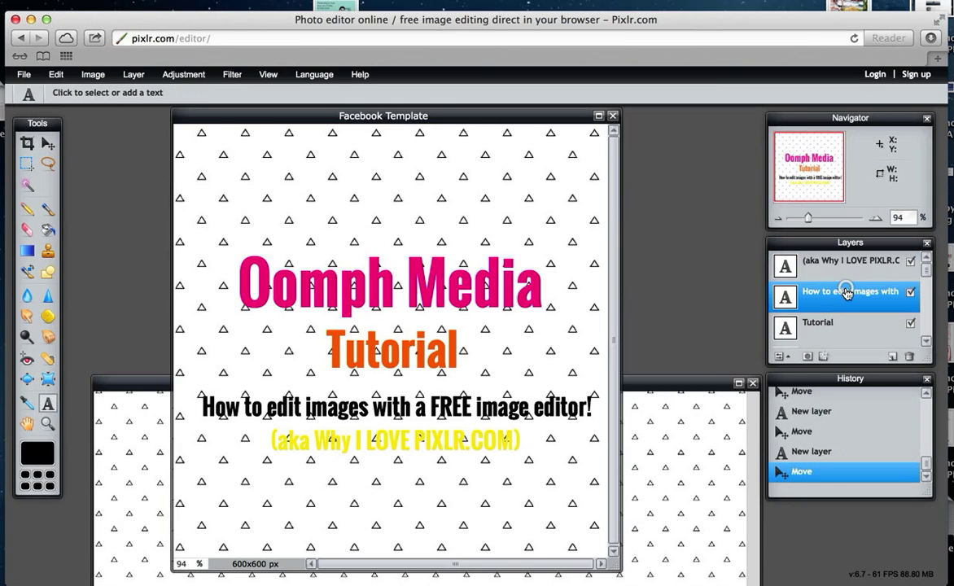
pyautogui.click(407, 407)
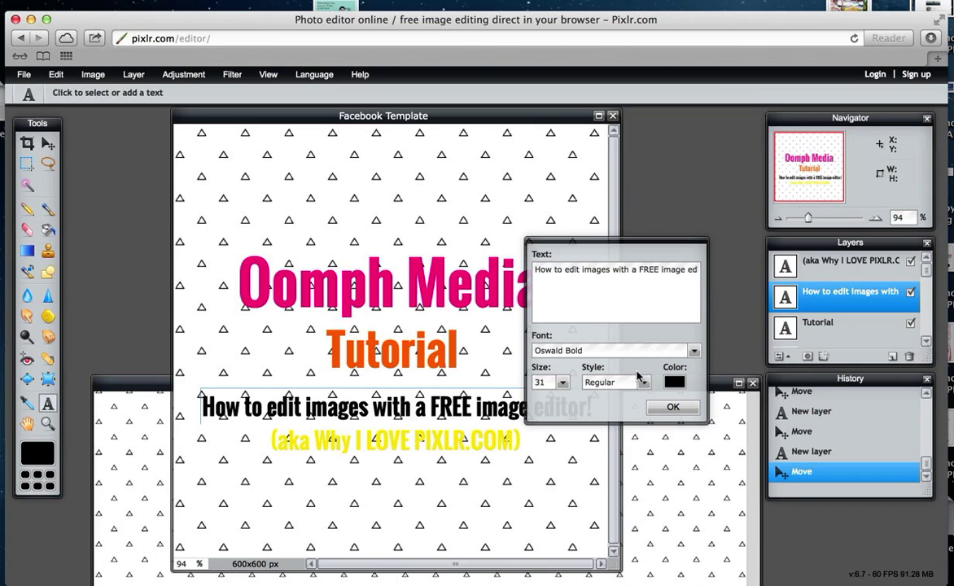
pyautogui.click(674, 382)
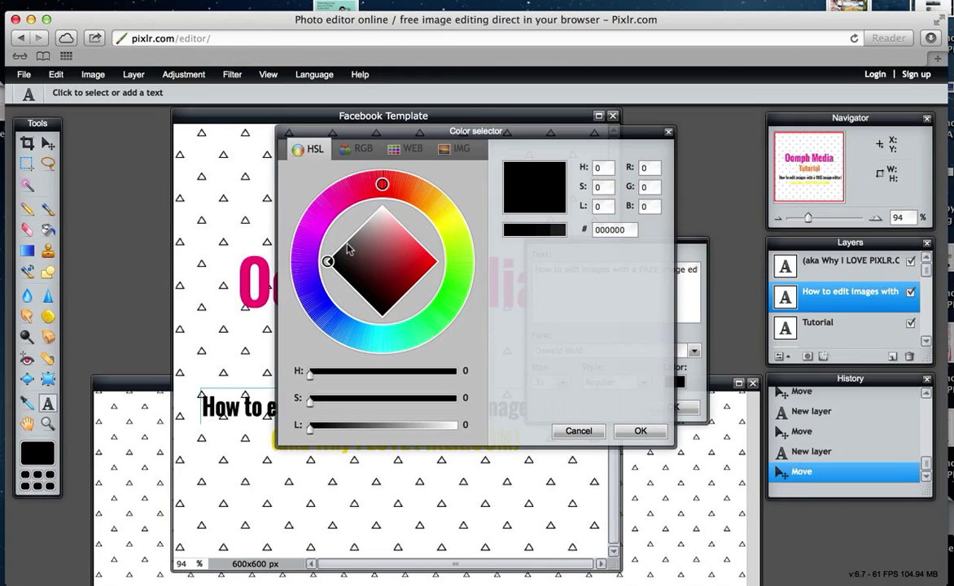
pyautogui.click(242, 248)
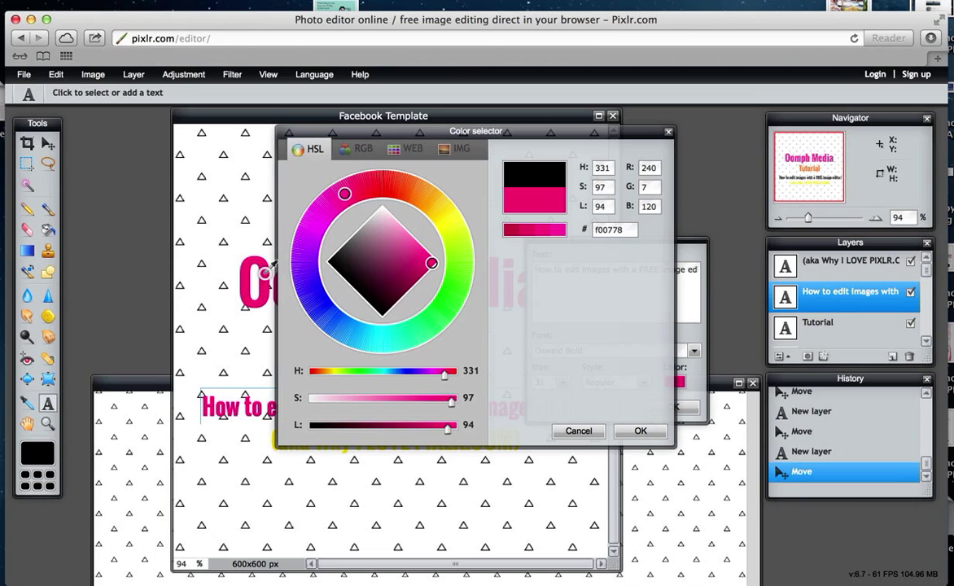
pyautogui.click(635, 432)
pyautogui.click(673, 407)
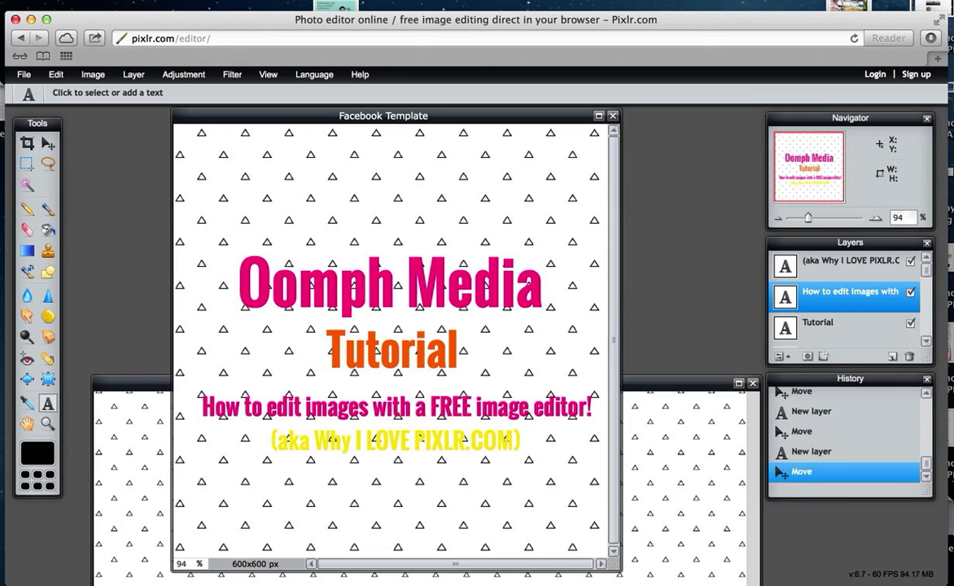
# Step: Save the image with the PXD (Layered Pixlr image) format
pyautogui.click(25, 75)
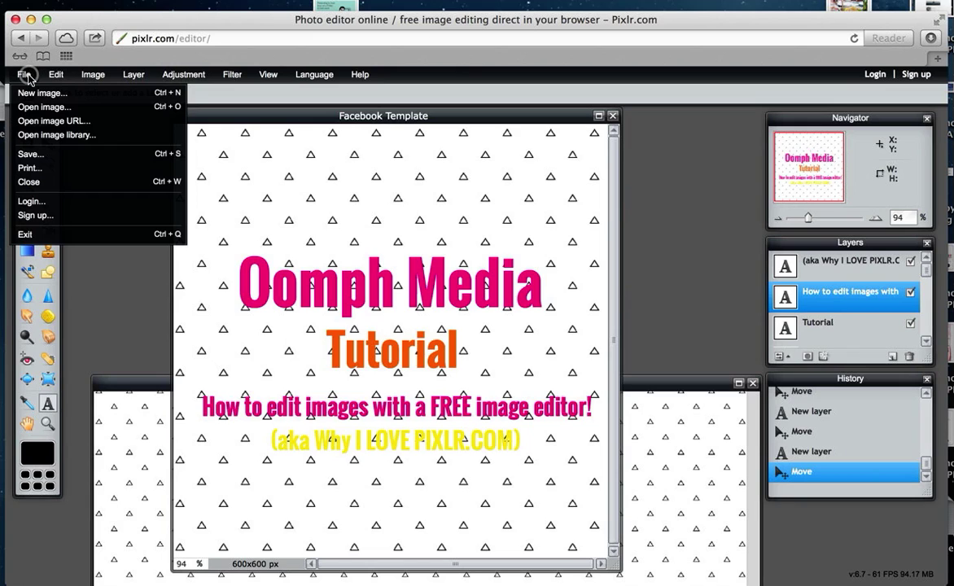
pyautogui.click(30, 154)
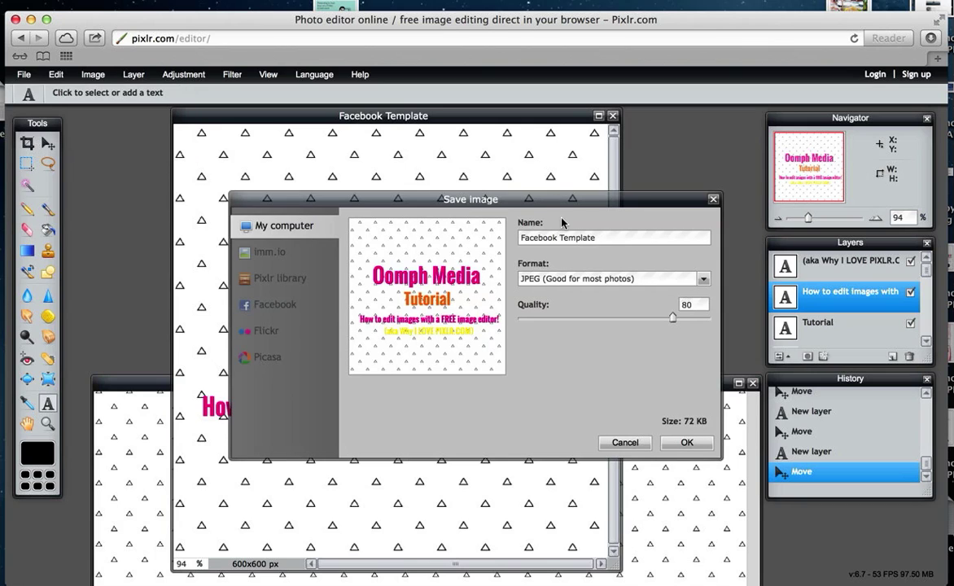
pyautogui.click(521, 279)
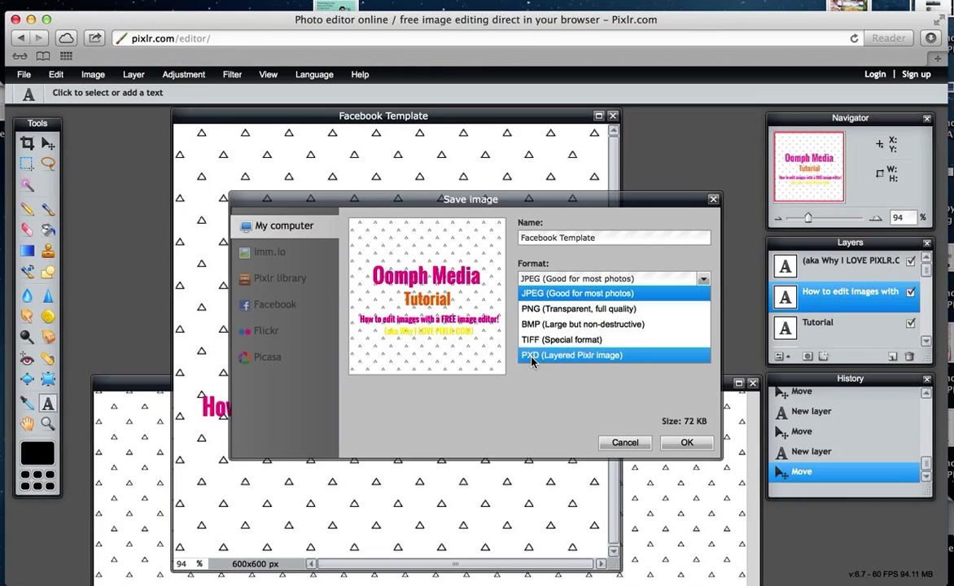
pyautogui.click(542, 360)
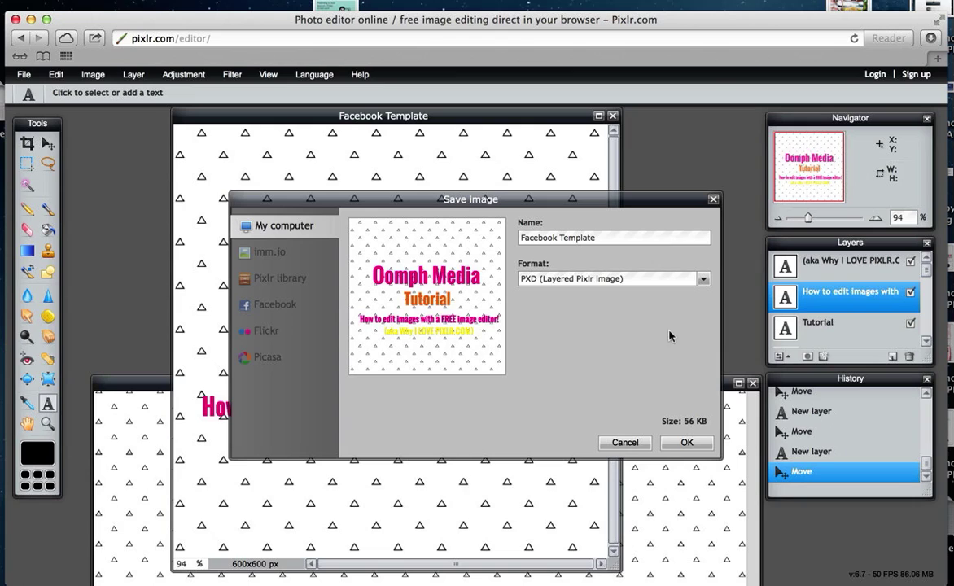
pyautogui.click(688, 442)
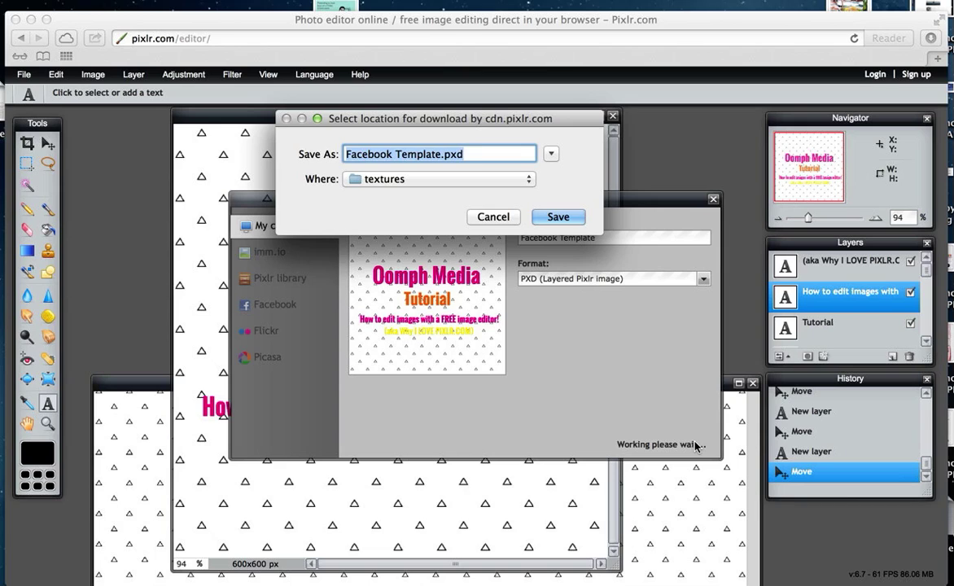
# Step: Save Facebook Template.pxd into the Documents folder
pyautogui.click(439, 181)
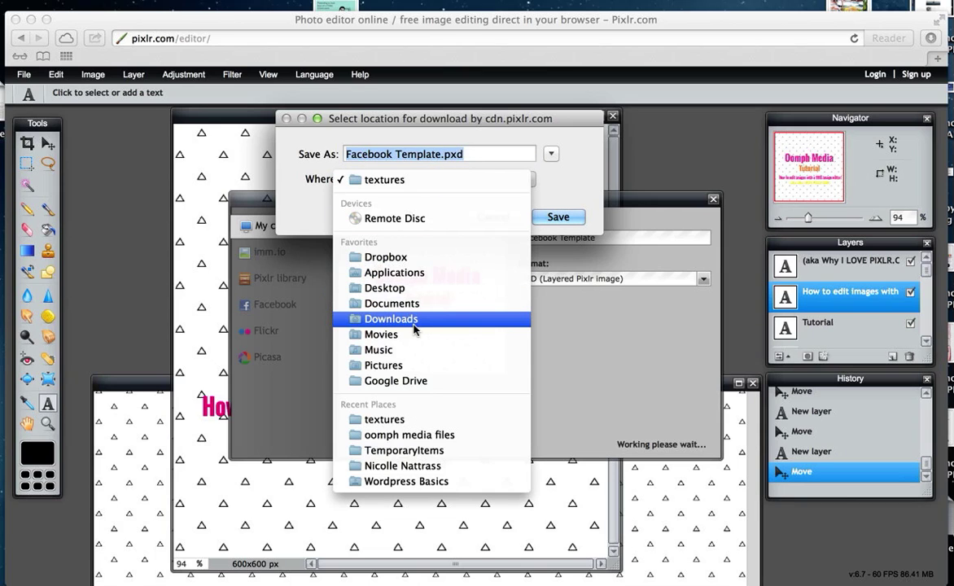
pyautogui.click(370, 301)
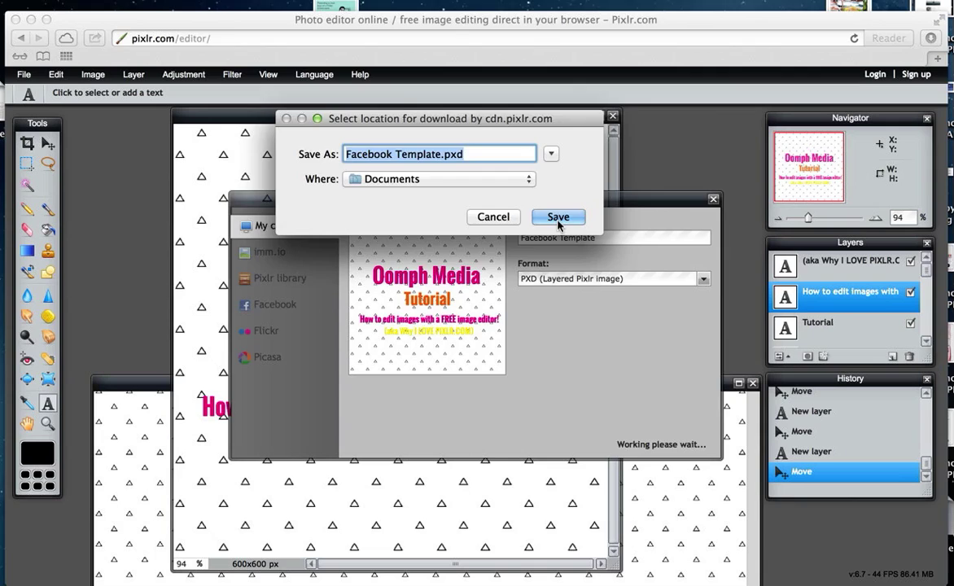
pyautogui.click(558, 218)
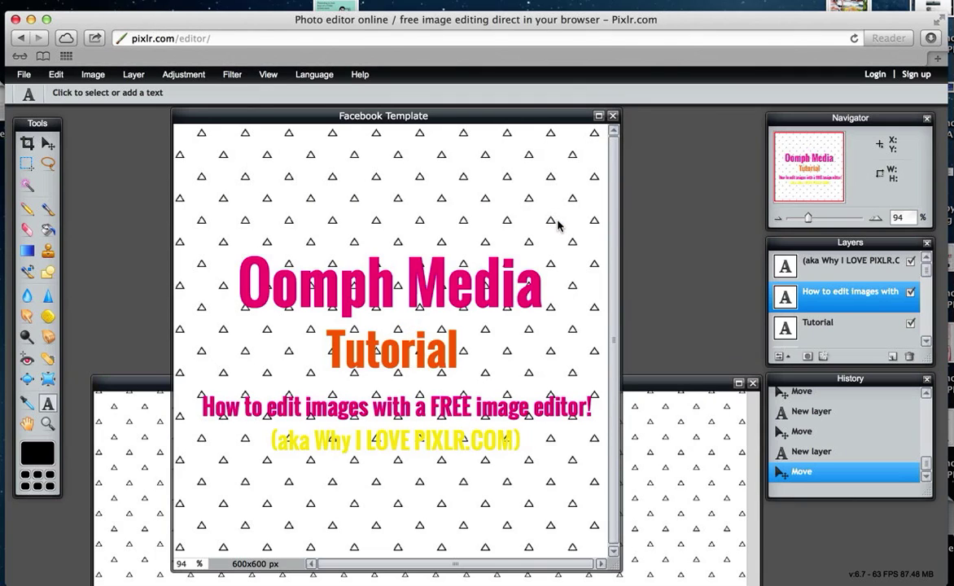